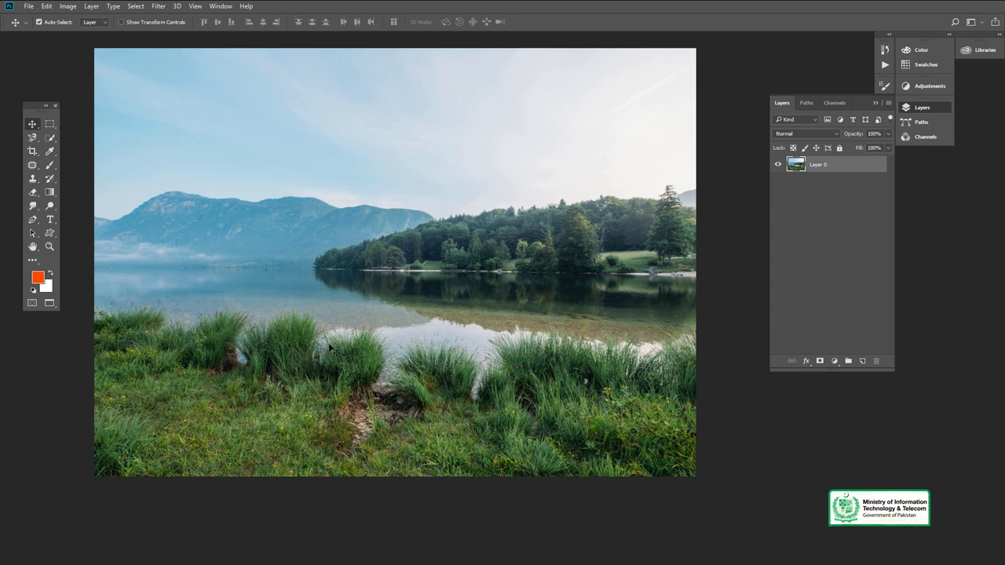
- Activate the Clone Stamp tool and add a new empty layer above the photo layer
{"action": "left_click_drag", "start_coordinate": [335, 220], "coordinate": [352, 254]}
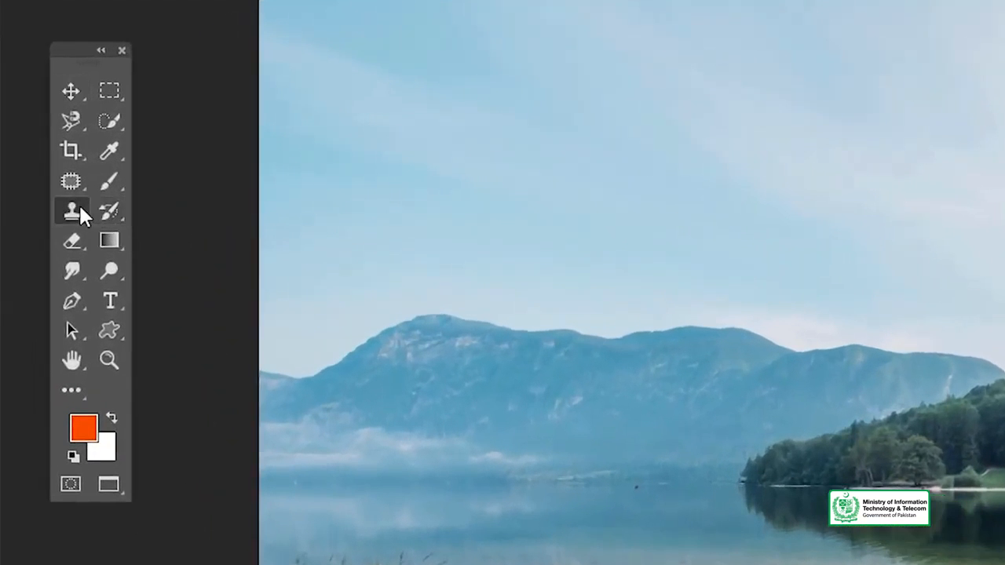
{"action": "right_click", "coordinate": [42, 186]}
{"action": "left_click", "coordinate": [193, 212]}
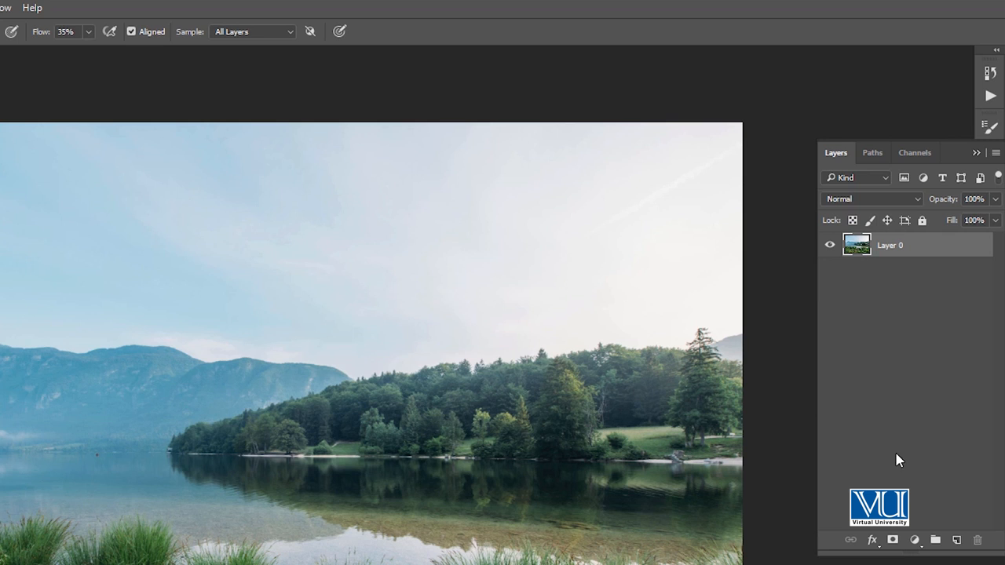
{"action": "left_click", "coordinate": [956, 541]}
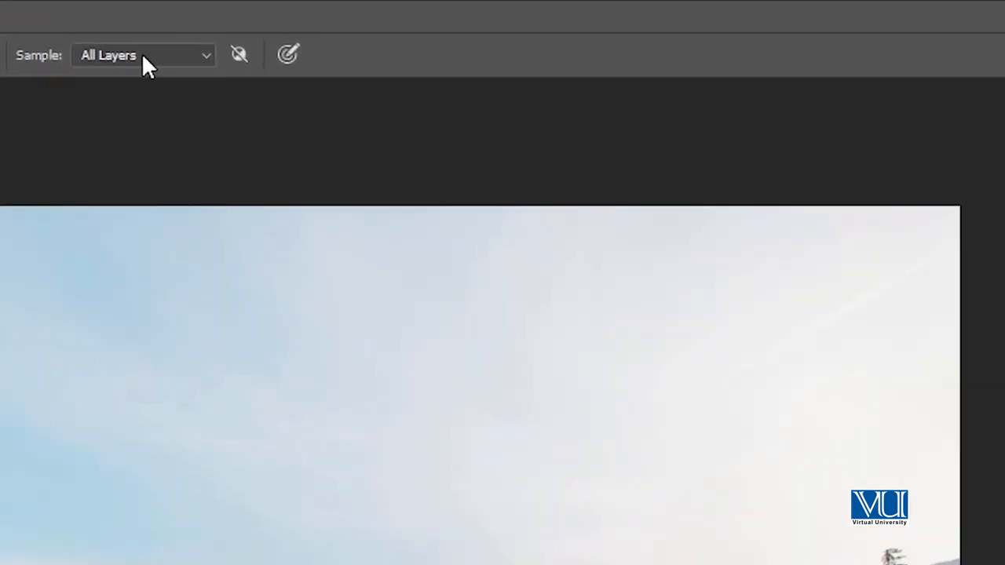
- Choose All Layers as the Clone Stamp's sampling source
{"action": "left_click", "coordinate": [253, 35]}
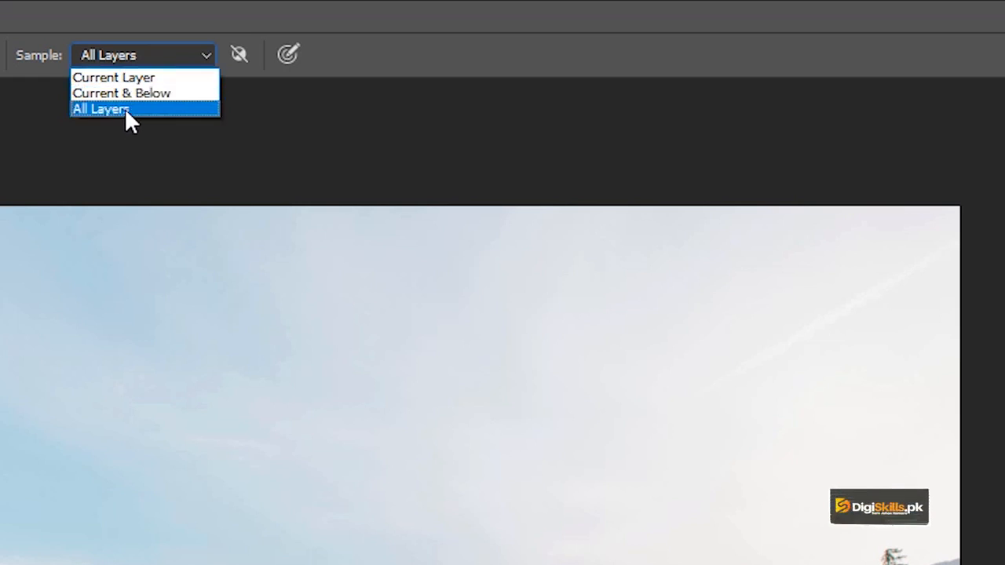
{"action": "left_click", "coordinate": [130, 60]}
{"action": "left_click", "coordinate": [129, 60]}
{"action": "left_click", "coordinate": [130, 60]}
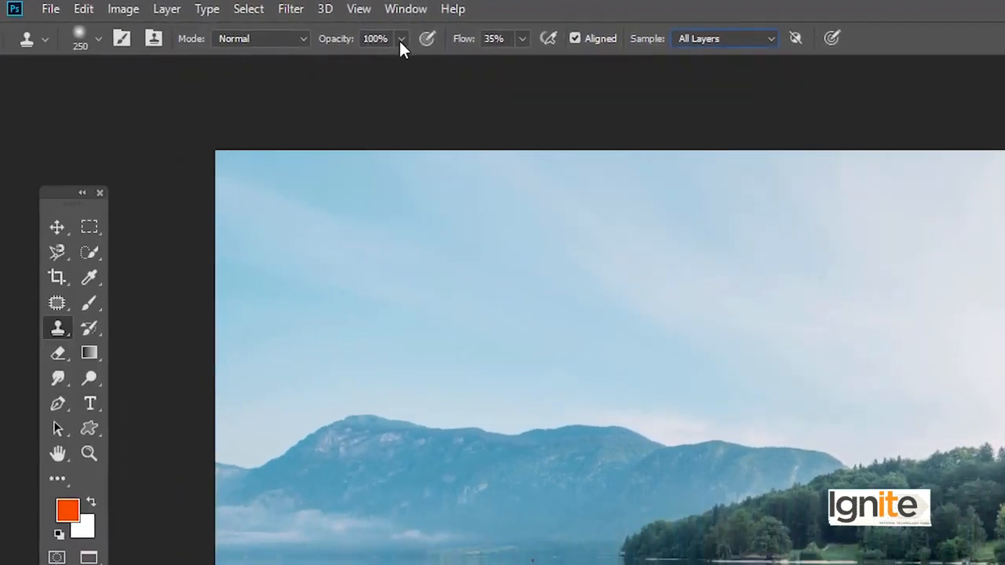
- Keep the Clone Stamp opacity at 100% and set its flow to 36%
{"action": "left_click", "coordinate": [157, 43]}
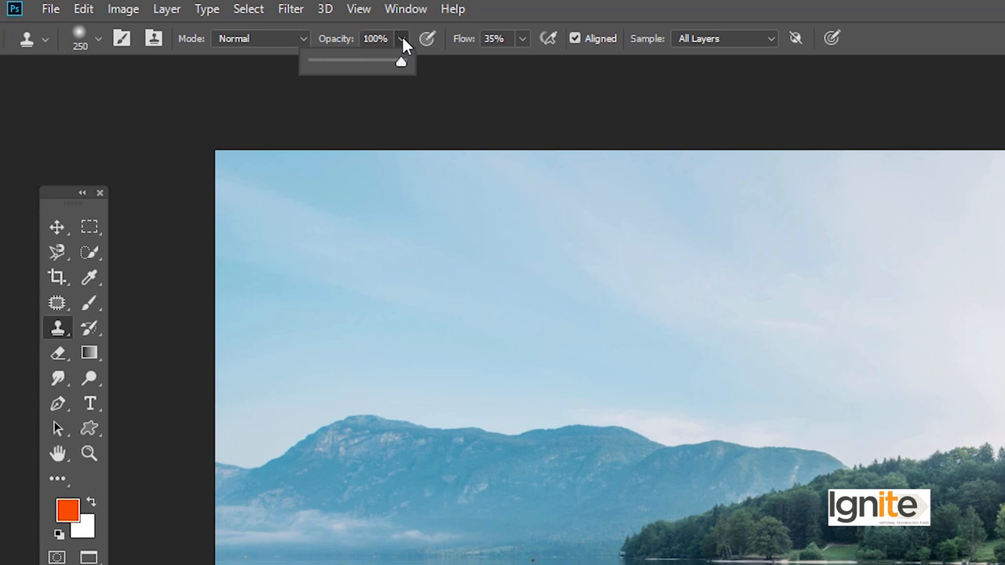
{"action": "left_click", "coordinate": [401, 37]}
{"action": "left_click", "coordinate": [518, 39]}
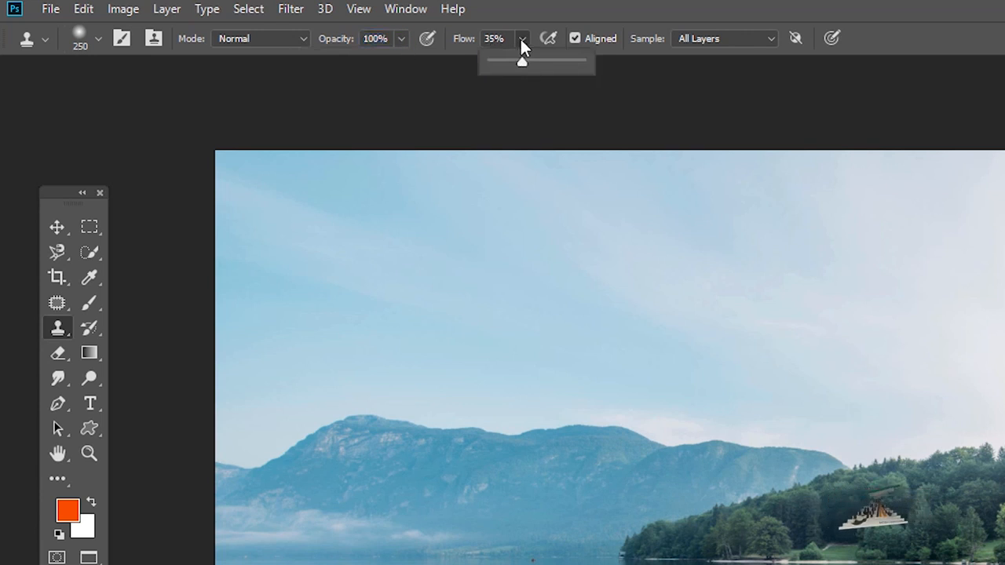
{"action": "mouse_move", "coordinate": [522, 62]}
{"action": "left_mouse_down"}
{"action": "mouse_move", "coordinate": [534, 62]}
{"action": "mouse_move", "coordinate": [525, 61]}
{"action": "left_mouse_up"}
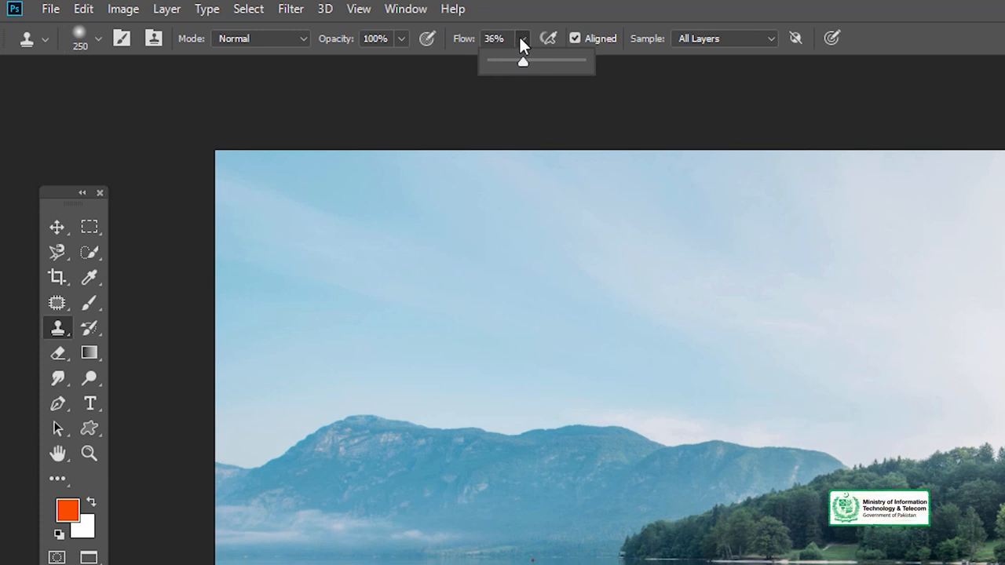
{"action": "left_click", "coordinate": [520, 39]}
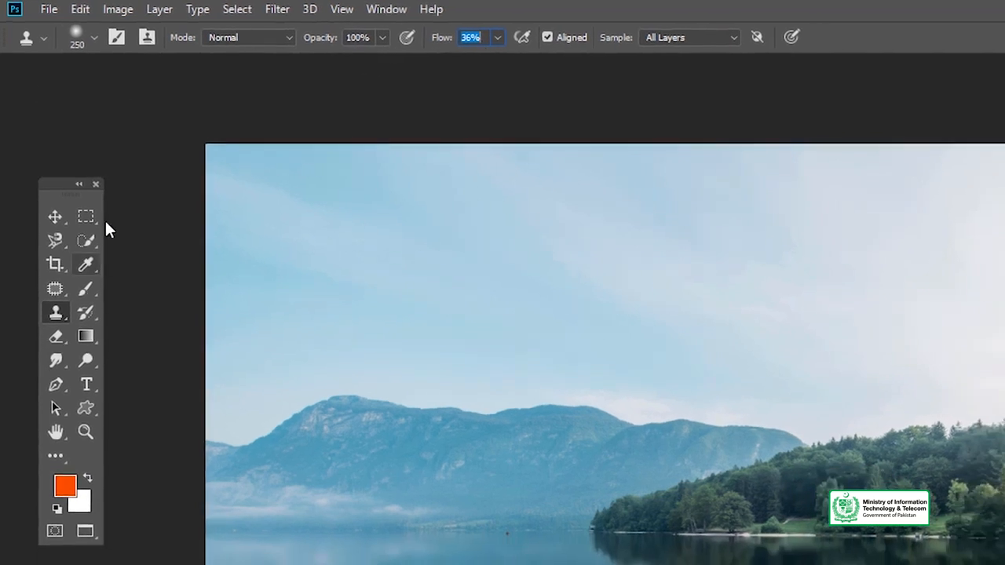
- Choose a soft round clone brush with a size of 187 px and 0% hardness
{"action": "left_click", "coordinate": [89, 41]}
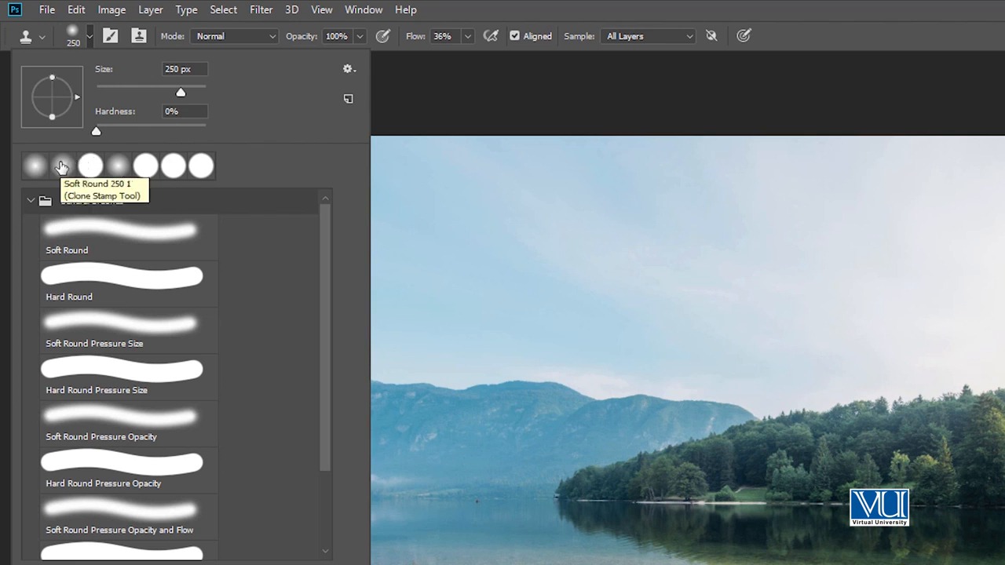
{"action": "left_click", "coordinate": [61, 166]}
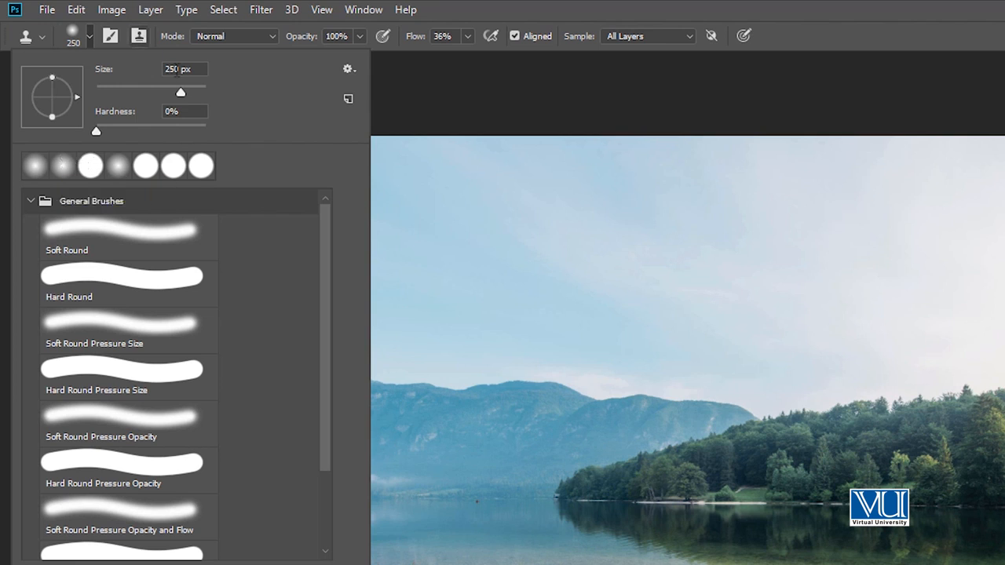
{"action": "mouse_move", "coordinate": [178, 88]}
{"action": "left_mouse_down"}
{"action": "mouse_move", "coordinate": [146, 93]}
{"action": "mouse_move", "coordinate": [183, 93]}
{"action": "mouse_move", "coordinate": [174, 94]}
{"action": "left_mouse_up"}
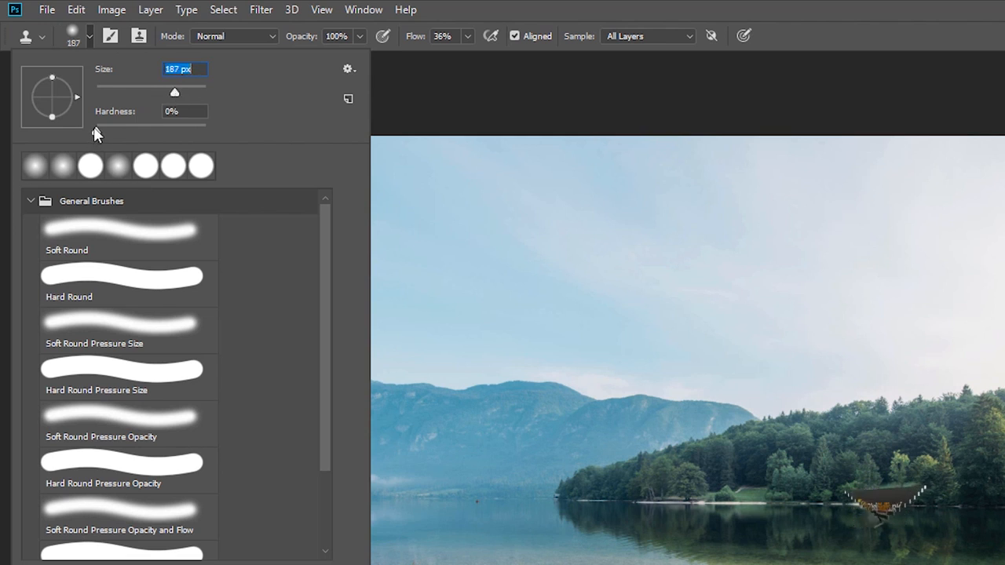
{"action": "mouse_move", "coordinate": [96, 128]}
{"action": "left_mouse_down"}
{"action": "mouse_move", "coordinate": [126, 129]}
{"action": "mouse_move", "coordinate": [94, 132]}
{"action": "left_mouse_up"}
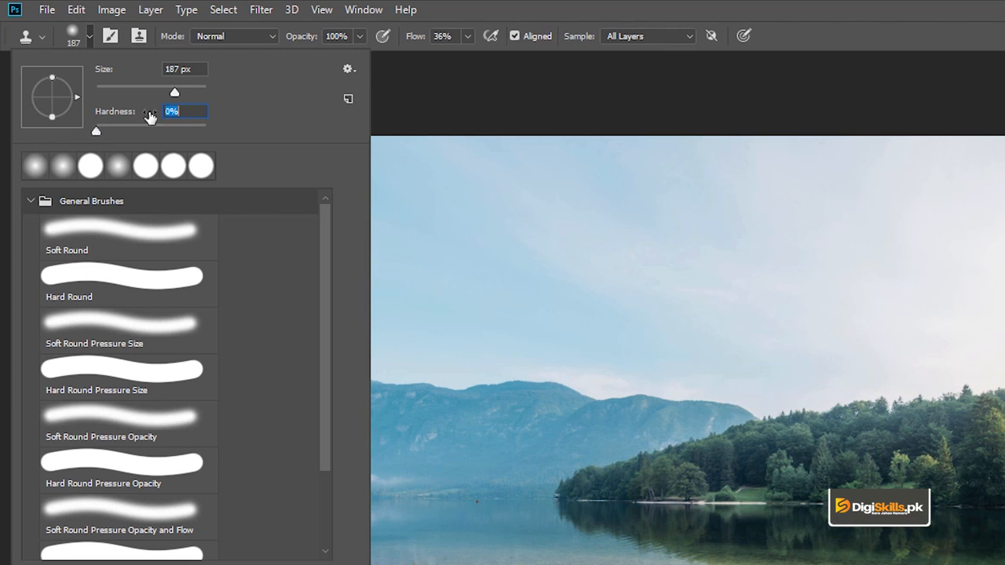
{"action": "left_click", "coordinate": [389, 84]}
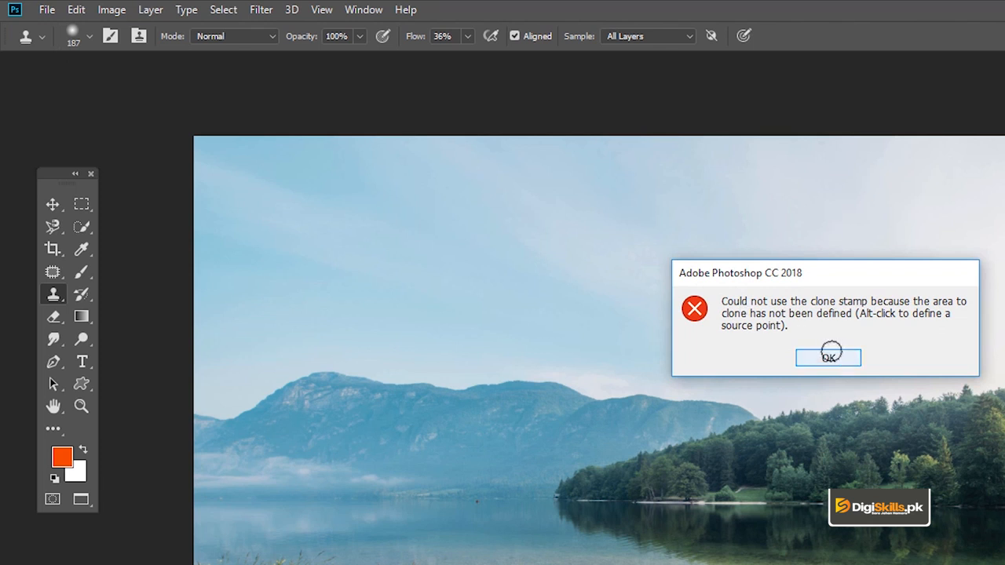
{"action": "left_click", "coordinate": [829, 357]}
- Enlarge the clone brush to 800 px and sample the grass tuft in the middle of the shoreline as the clone source
{"action": "key", "text": "z"}
{"action": "left_click", "coordinate": [696, 439]}
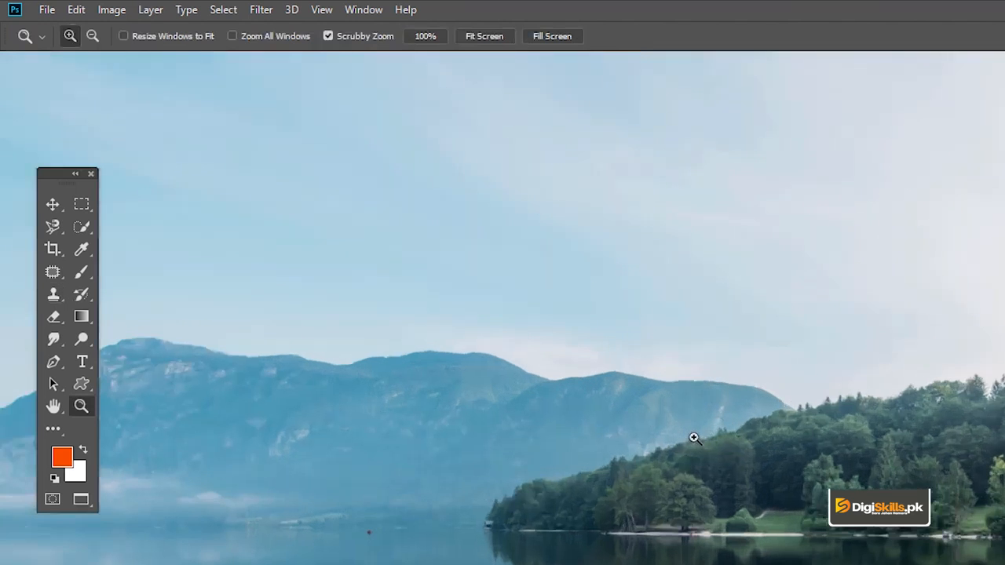
{"action": "key", "text": "v"}
{"action": "left_click_drag", "start_coordinate": [651, 377], "coordinate": [633, 342]}
{"action": "key", "text": "s"}
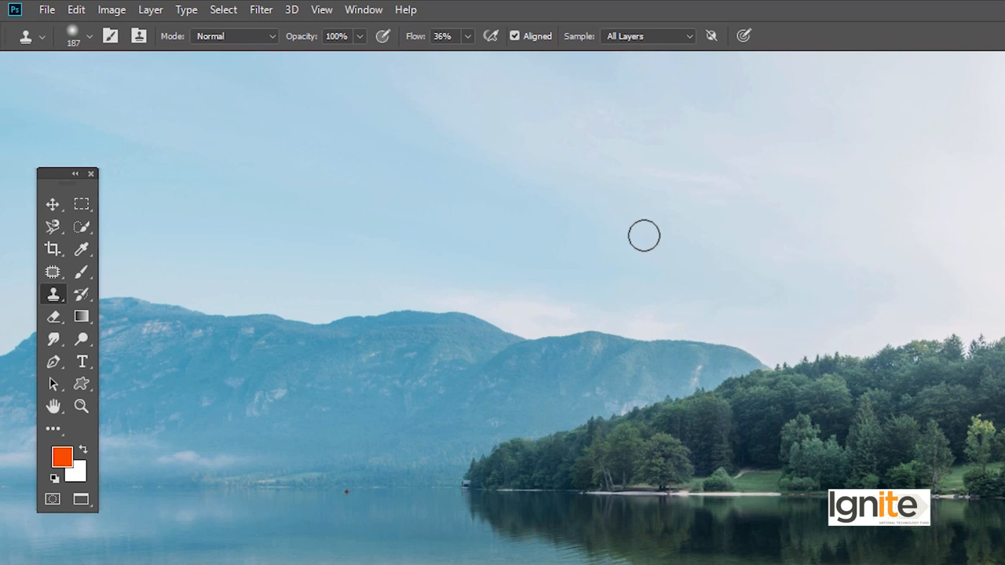
{"action": "left_click_drag", "start_coordinate": [628, 321], "coordinate": [599, 248]}
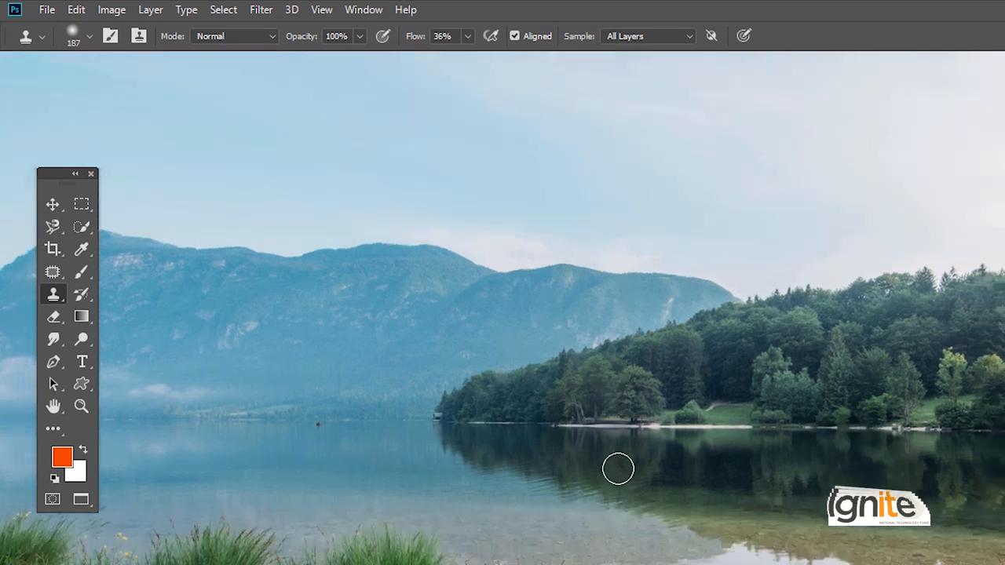
{"action": "left_click_drag", "start_coordinate": [659, 564], "coordinate": [677, 553]}
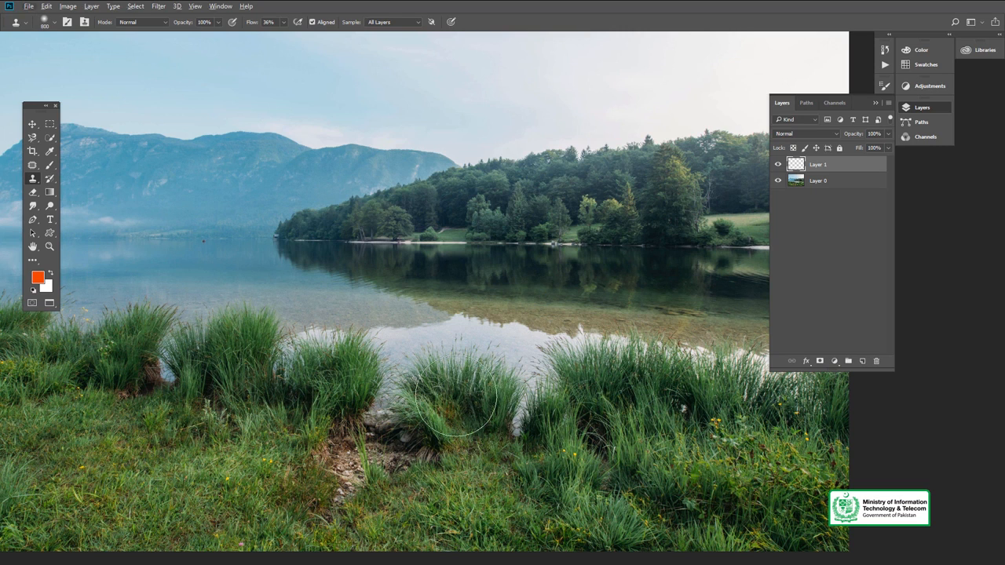
{"action": "left_click_drag", "start_coordinate": [457, 406], "coordinate": [454, 371]}
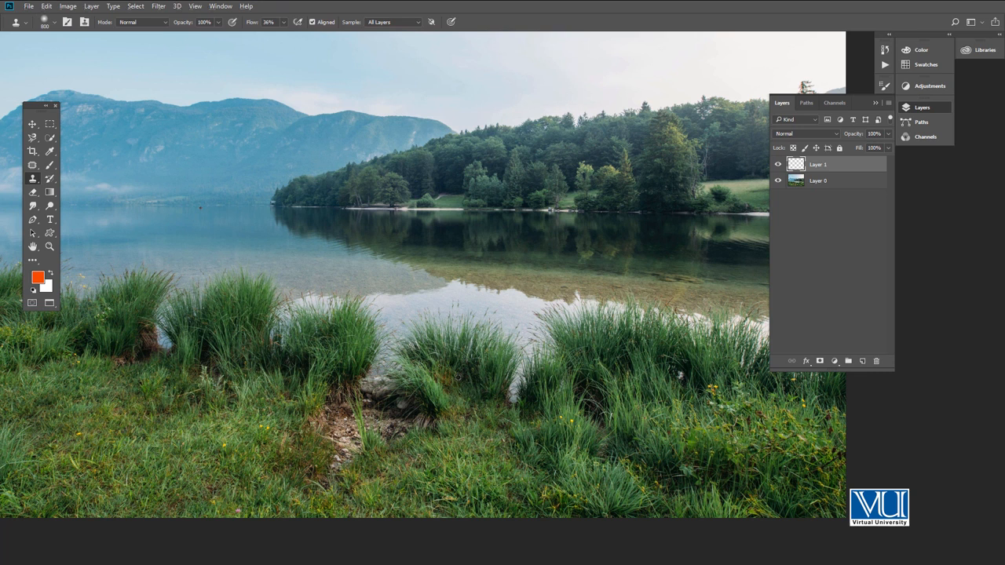
{"action": "left_click", "coordinate": [456, 378], "text": "alt"}
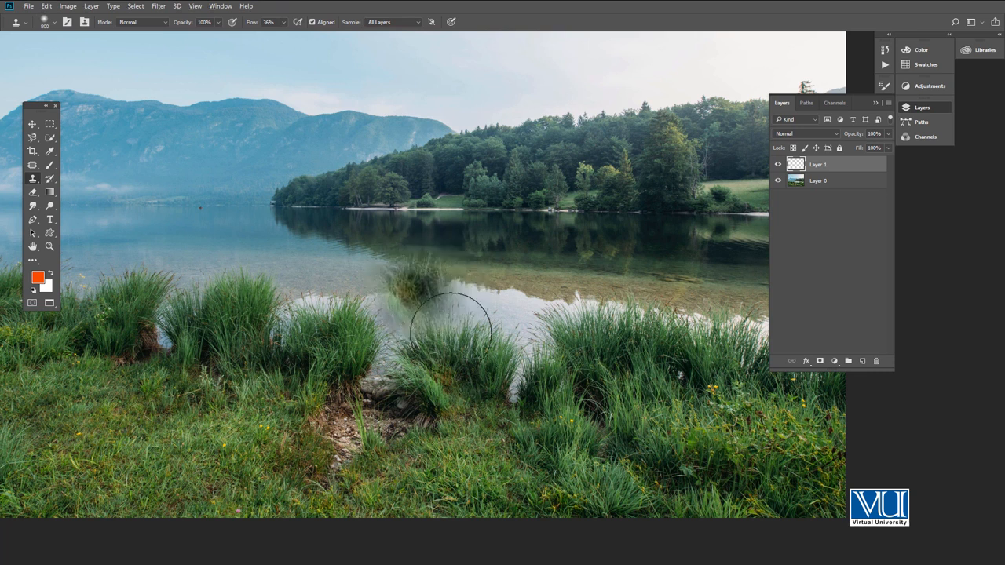
- Preview the sampled grass at several brush sizes and set the clone brush to 900 px
{"action": "key", "text": "bracketright"}
{"action": "key", "text": "bracketright"}
{"action": "key", "text": "bracketright"}
{"action": "key", "text": "bracketright"}
{"action": "key", "text": "bracketright"}
{"action": "key", "text": "bracketright"}
{"action": "key", "text": "bracketright"}
{"action": "key", "text": "bracketright"}
{"action": "key", "text": "bracketright"}
{"action": "key", "text": "bracketright"}
{"action": "key", "text": "bracketright"}
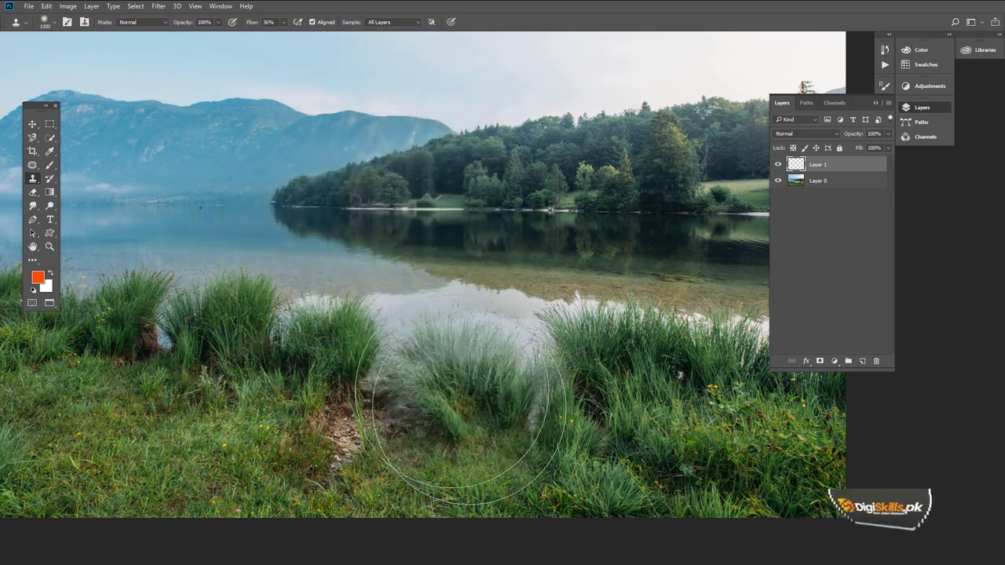
{"action": "key", "text": "bracketleft"}
{"action": "key", "text": "bracketleft"}
{"action": "key", "text": "bracketleft"}
{"action": "key", "text": "bracketleft"}
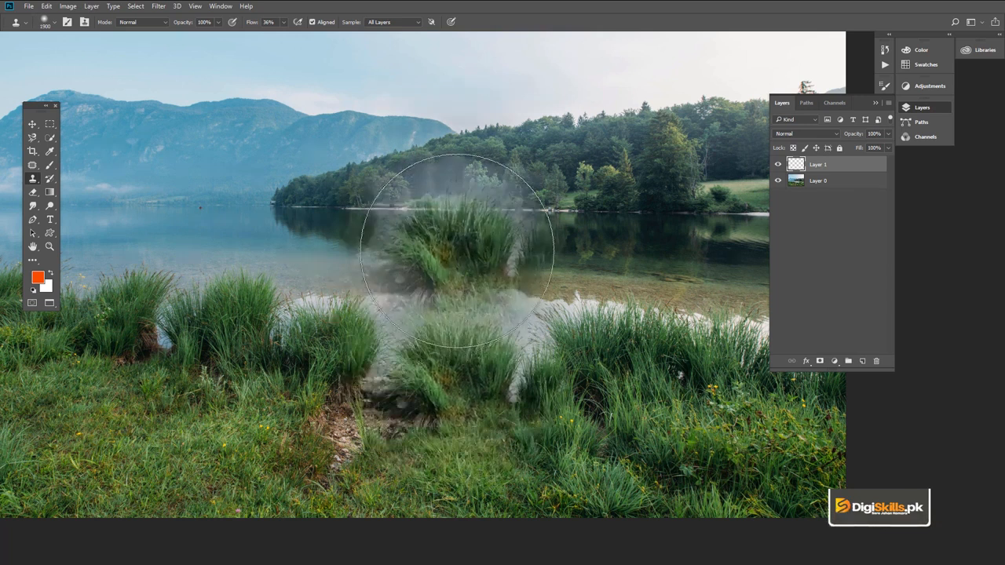
{"action": "key", "text": "bracketleft"}
{"action": "key", "text": "bracketleft"}
{"action": "key", "text": "bracketleft"}
{"action": "key", "text": "bracketleft"}
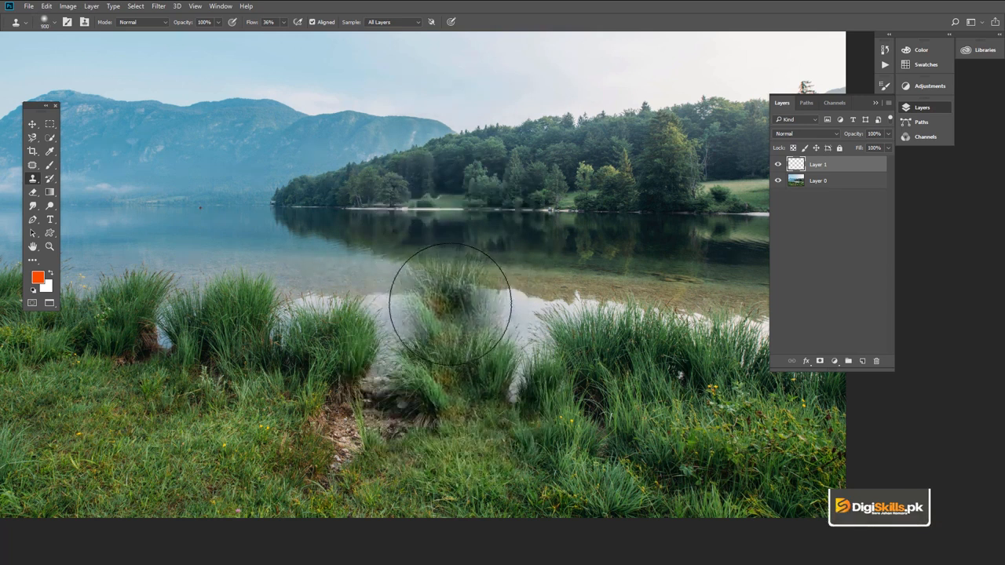
{"action": "key", "text": "bracketleft"}
{"action": "key", "text": "bracketleft"}
{"action": "key", "text": "bracketleft"}
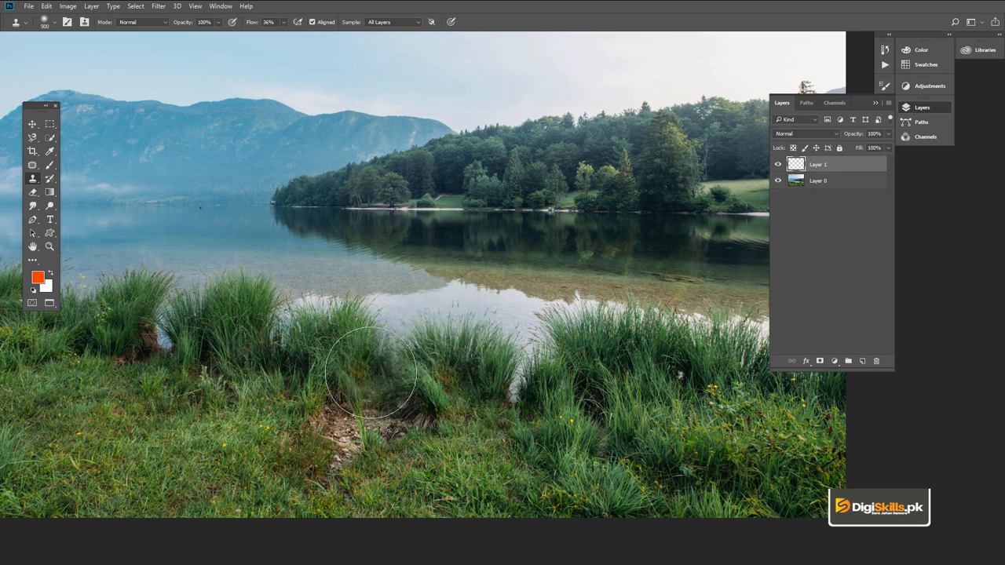
- Try cloning grass over the gap between the two middle tufts with a 1000 px brush, and undo the strokes and added layer
{"action": "key", "text": "bracketright"}
{"action": "left_click", "coordinate": [351, 453]}
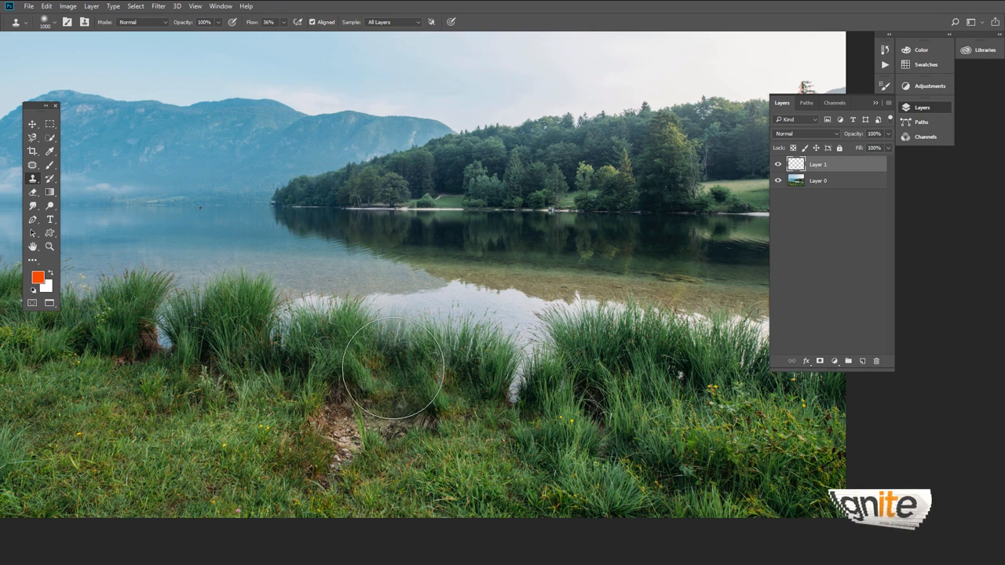
{"action": "key", "text": "ctrl+alt+z"}
{"action": "key", "text": "ctrl+alt+z"}
{"action": "key", "text": "ctrl+alt+z"}
{"action": "key", "text": "ctrl+alt+z"}
{"action": "key", "text": "ctrl+alt+z"}
{"action": "key", "text": "ctrl+alt+z"}
{"action": "key", "text": "ctrl+alt+z"}
{"action": "key", "text": "ctrl+alt+z"}
{"action": "key", "text": "ctrl+alt+z"}
- Raise the Clone Stamp flow to 88% and clone grass over the gap between the two middle tufts
{"action": "left_click", "coordinate": [283, 22]}
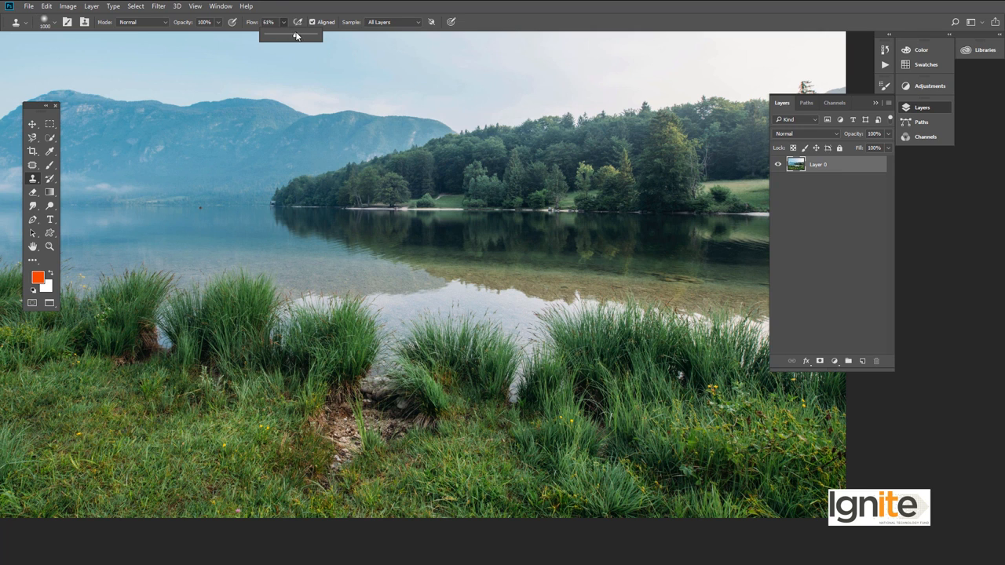
{"action": "mouse_move", "coordinate": [440, 339]}
{"action": "left_mouse_down"}
{"action": "mouse_move", "coordinate": [377, 357]}
{"action": "mouse_move", "coordinate": [451, 393]}
{"action": "left_mouse_up"}
{"action": "key", "text": "space"}
{"action": "mouse_move", "coordinate": [458, 427]}
{"action": "left_mouse_down"}
{"action": "mouse_move", "coordinate": [518, 408]}
{"action": "mouse_move", "coordinate": [563, 462]}
{"action": "mouse_move", "coordinate": [354, 443]}
{"action": "left_mouse_up"}
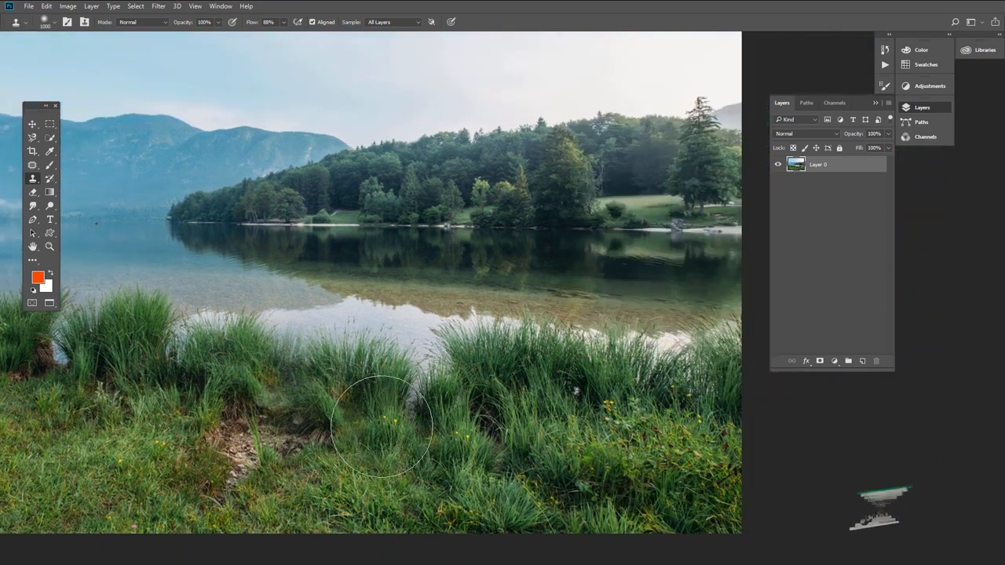
- Try cloning grass over the narrow water gap beside the large grass clump with an 1100 px brush, and undo the strokes
{"action": "key", "text": "bracketright"}
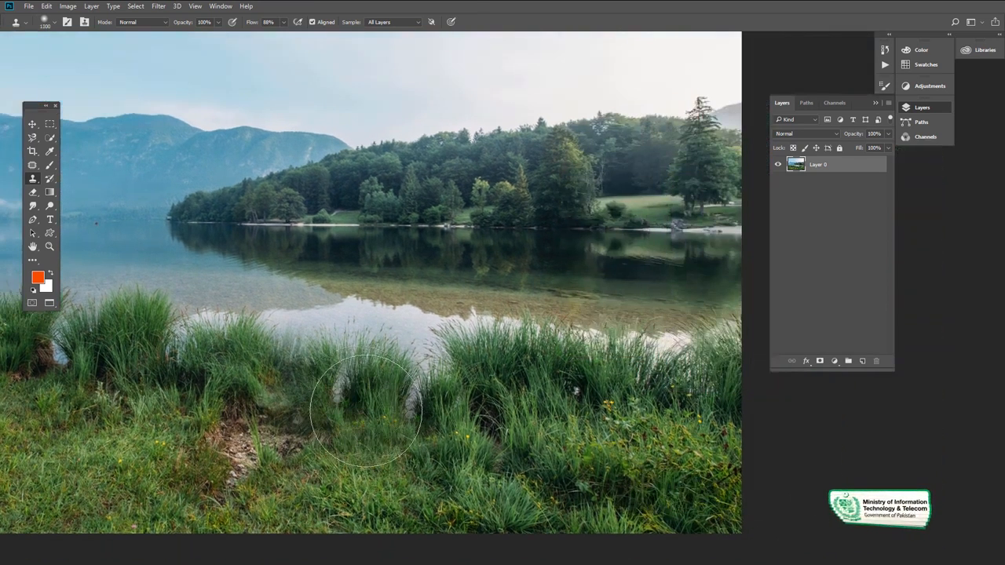
{"action": "key", "text": "bracketright"}
{"action": "left_click", "coordinate": [369, 409], "text": "alt"}
{"action": "left_click", "coordinate": [418, 379]}
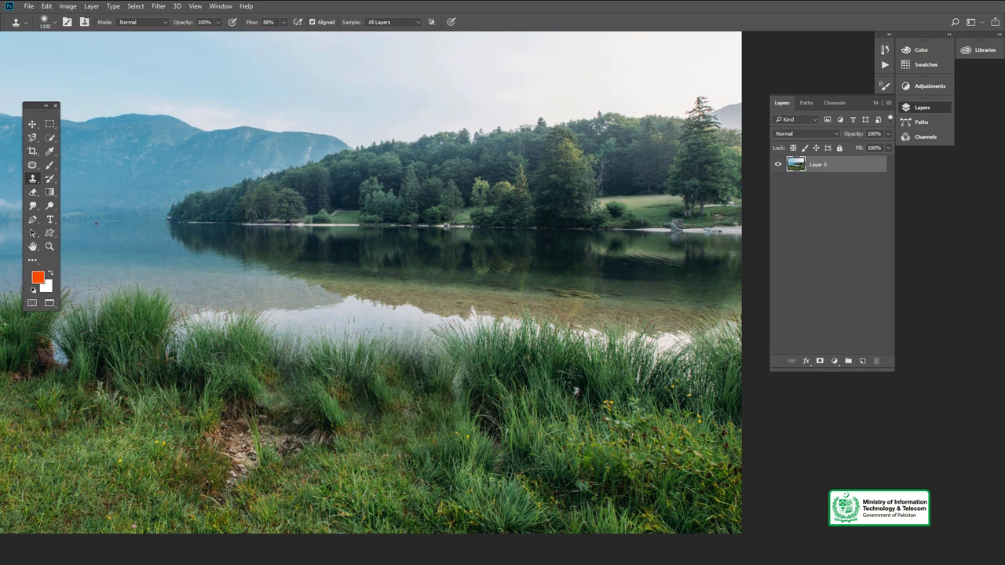
{"action": "left_click", "coordinate": [417, 385]}
{"action": "key", "text": "ctrl+alt+z"}
{"action": "key", "text": "ctrl+alt+z"}
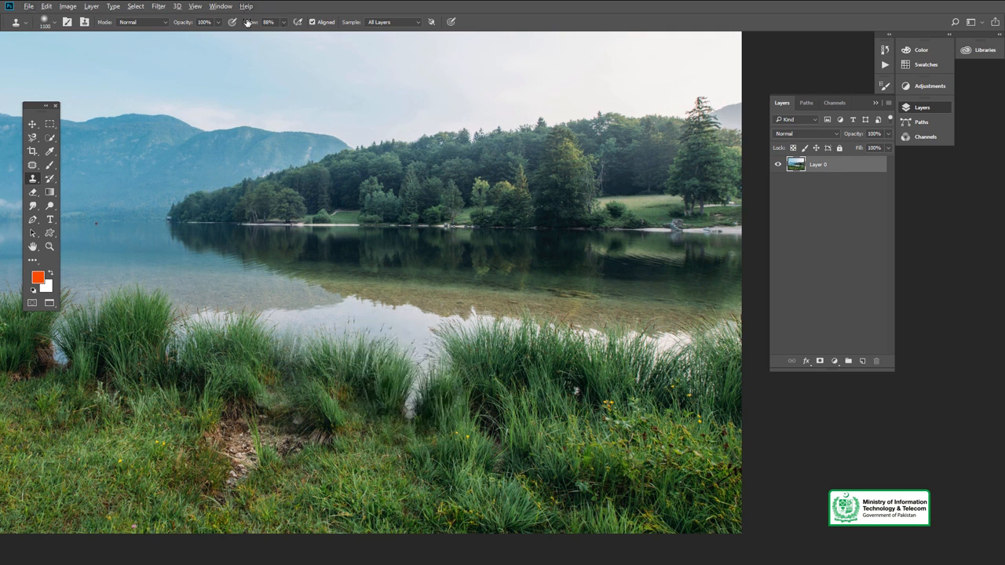
- Set the Clone Stamp flow to 98% and clone grass over the narrow water gap beside the large grass clump
{"action": "left_click", "coordinate": [285, 23]}
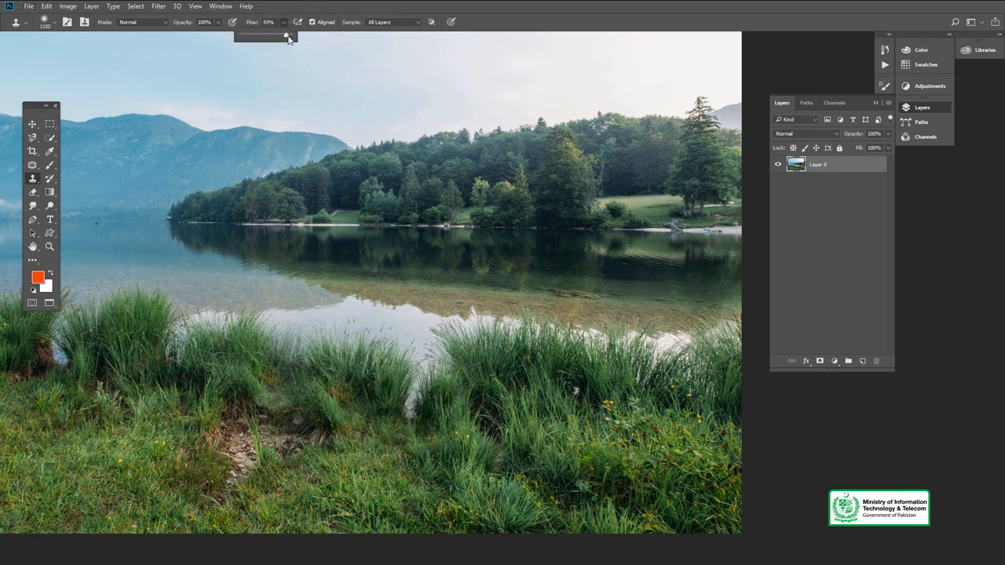
{"action": "left_click", "coordinate": [495, 12]}
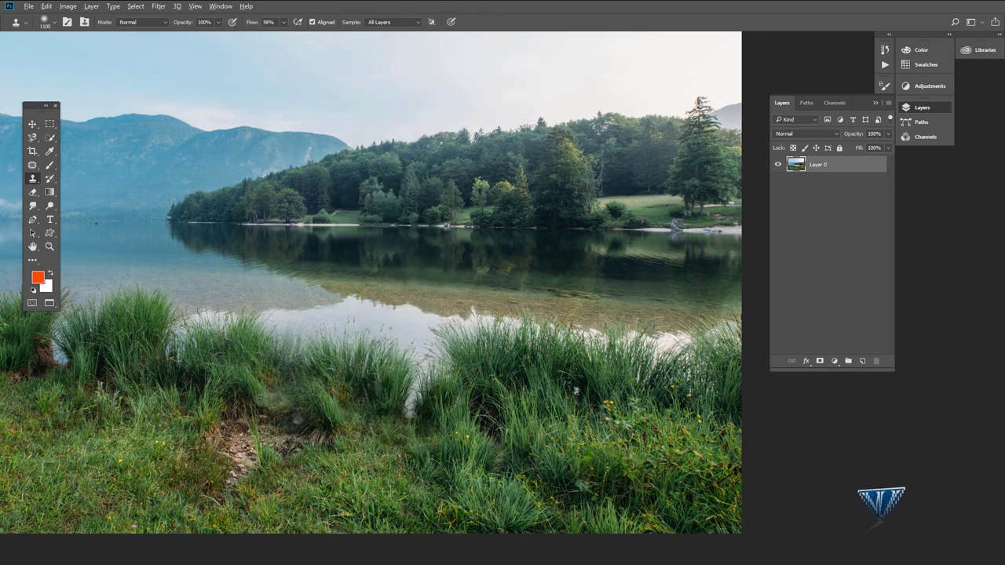
{"action": "key", "text": "z"}
{"action": "left_click", "coordinate": [373, 404]}
{"action": "key", "text": "s"}
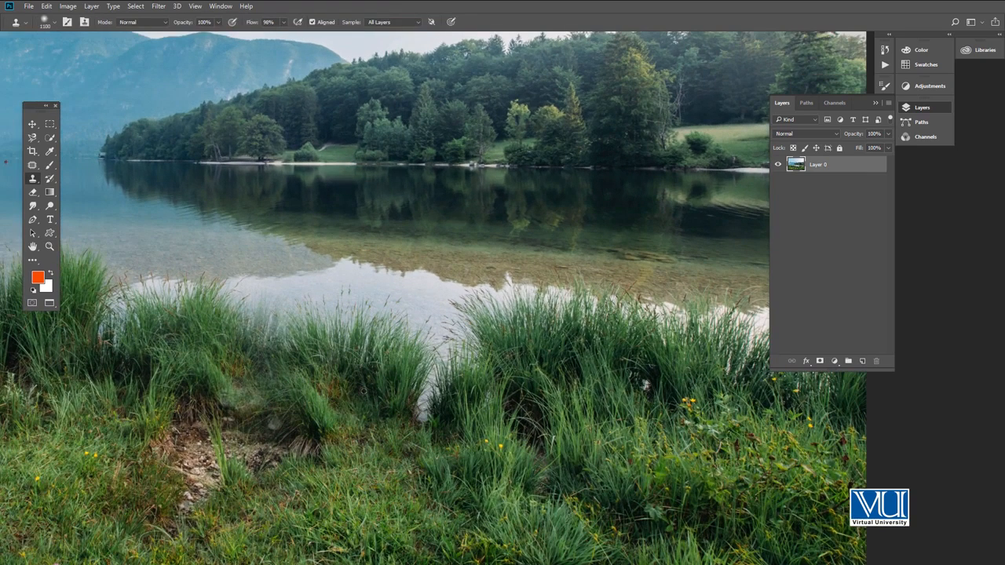
{"action": "mouse_move", "coordinate": [341, 410]}
{"action": "left_mouse_down"}
{"action": "mouse_move", "coordinate": [415, 386]}
{"action": "mouse_move", "coordinate": [428, 391]}
{"action": "left_mouse_up"}
- Set the Clone Stamp brush to 800 px and clone grass over the two narrow water gaps between the tufts in the photo's left half
{"action": "key", "text": "space"}
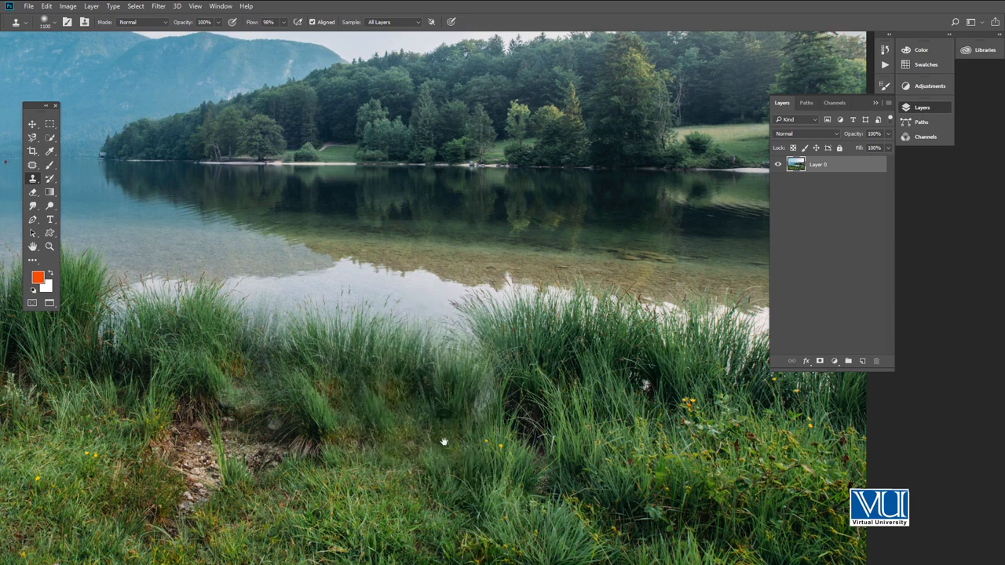
{"action": "left_click_drag", "start_coordinate": [445, 442], "coordinate": [691, 463]}
{"action": "left_click_drag", "start_coordinate": [366, 413], "coordinate": [442, 433]}
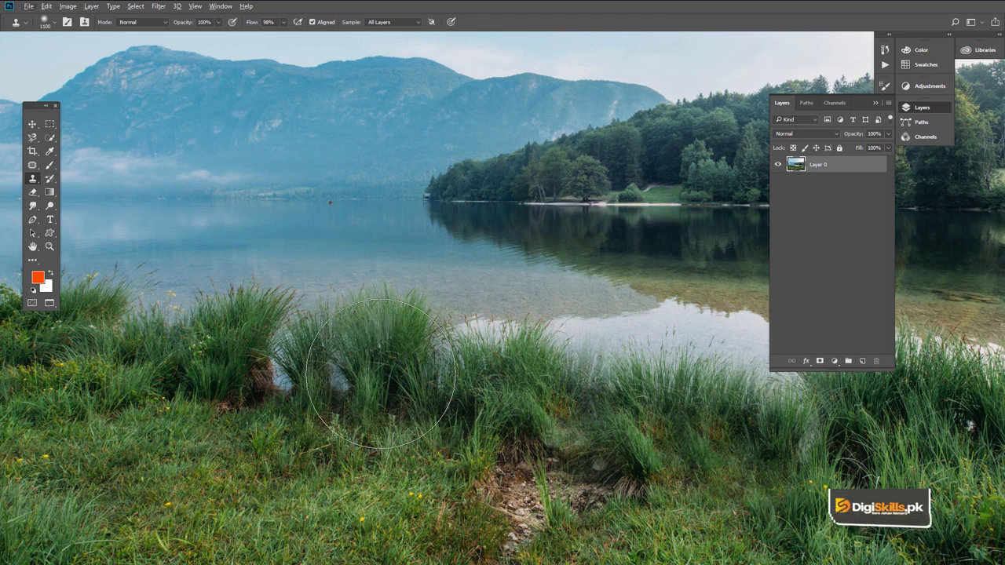
{"action": "key", "text": "bracketleft"}
{"action": "key", "text": "bracketleft"}
{"action": "key", "text": "bracketleft"}
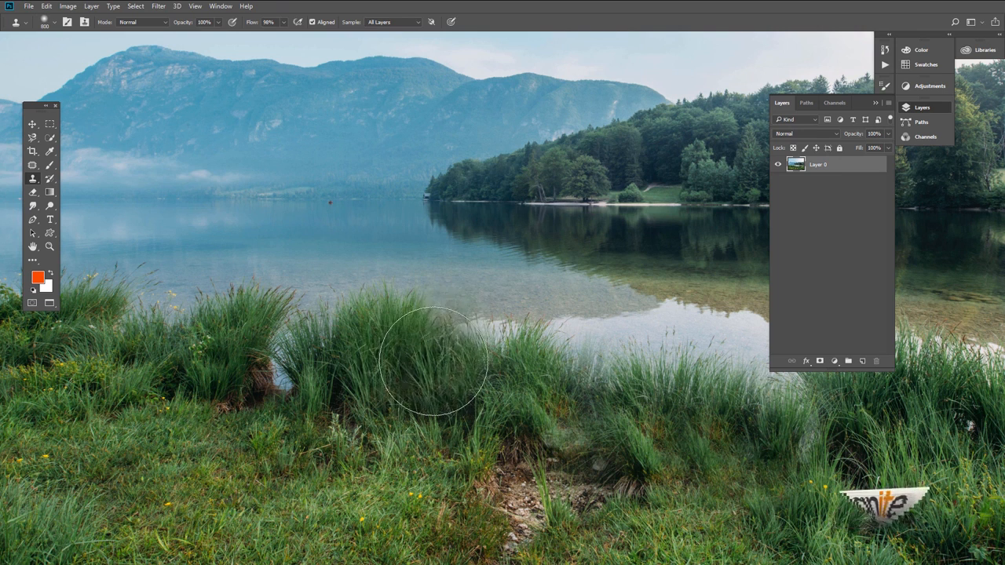
{"action": "left_click_drag", "start_coordinate": [330, 363], "coordinate": [477, 367]}
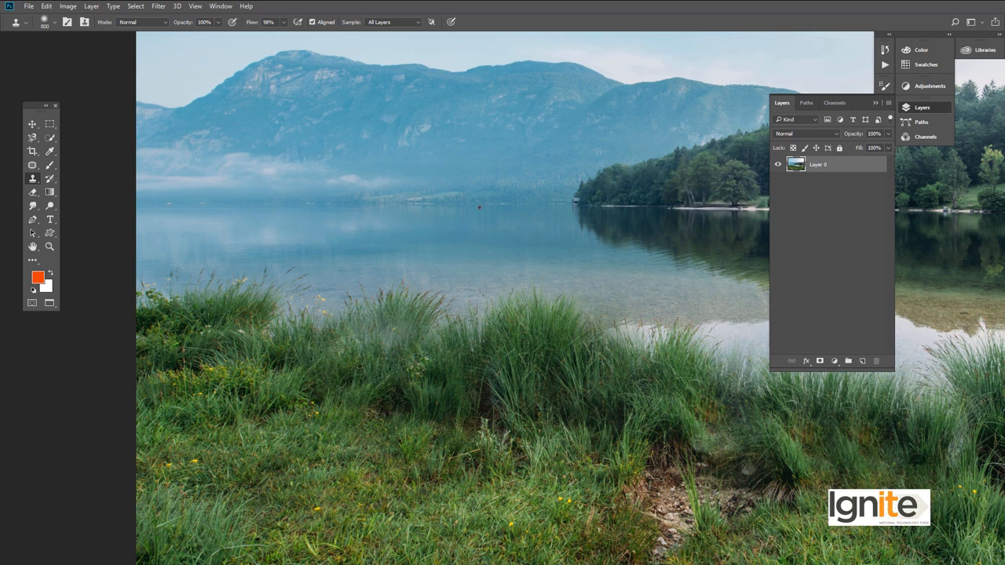
{"action": "mouse_move", "coordinate": [439, 336]}
{"action": "left_mouse_down"}
{"action": "mouse_move", "coordinate": [415, 336]}
{"action": "mouse_move", "coordinate": [443, 334]}
{"action": "left_mouse_up"}
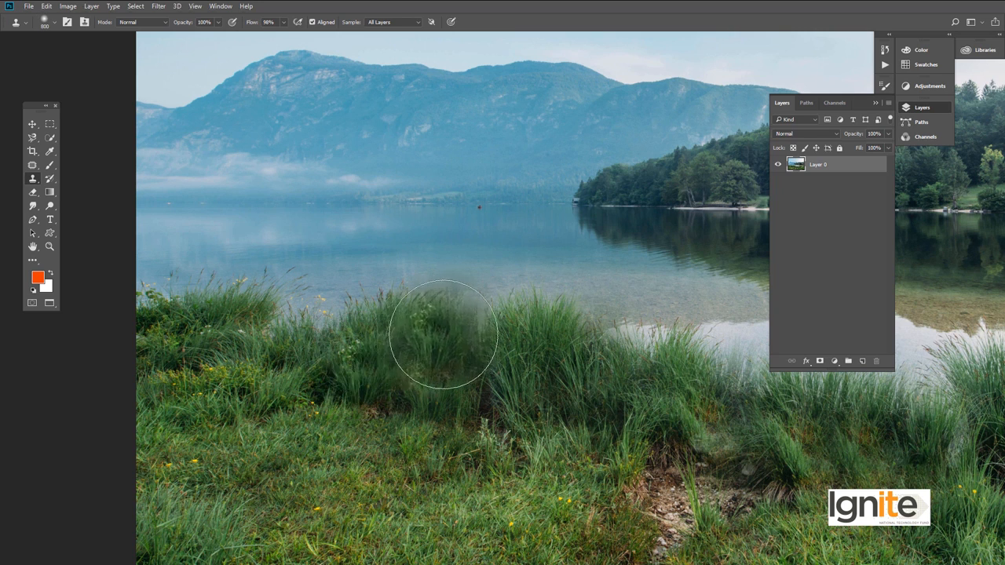
- Clone grass over the low stretch of shoreline between the two leftmost grass tufts
{"action": "mouse_move", "coordinate": [283, 386]}
{"action": "left_mouse_down"}
{"action": "mouse_move", "coordinate": [319, 404]}
{"action": "mouse_move", "coordinate": [407, 409]}
{"action": "left_mouse_up"}
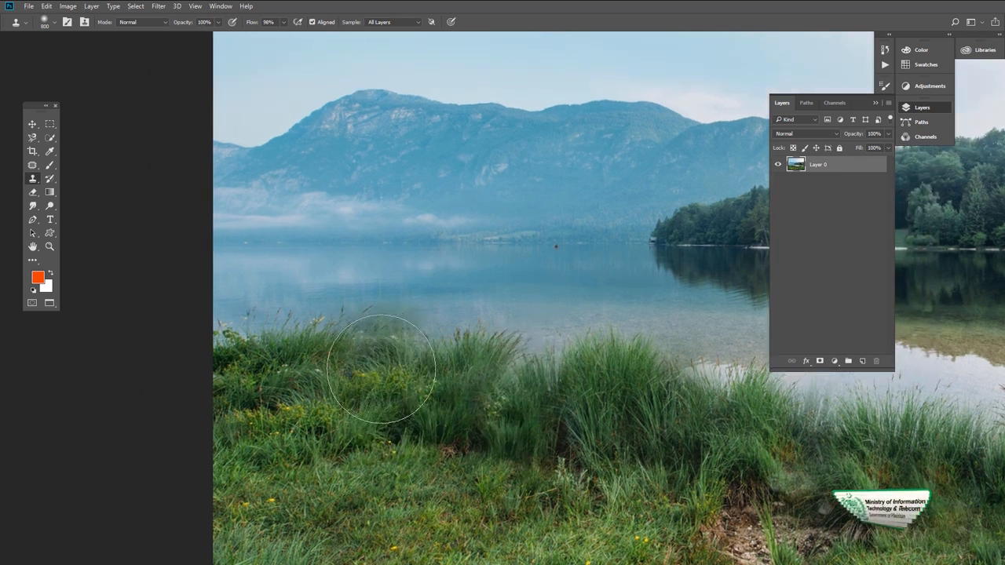
{"action": "left_click", "coordinate": [353, 401], "text": "alt"}
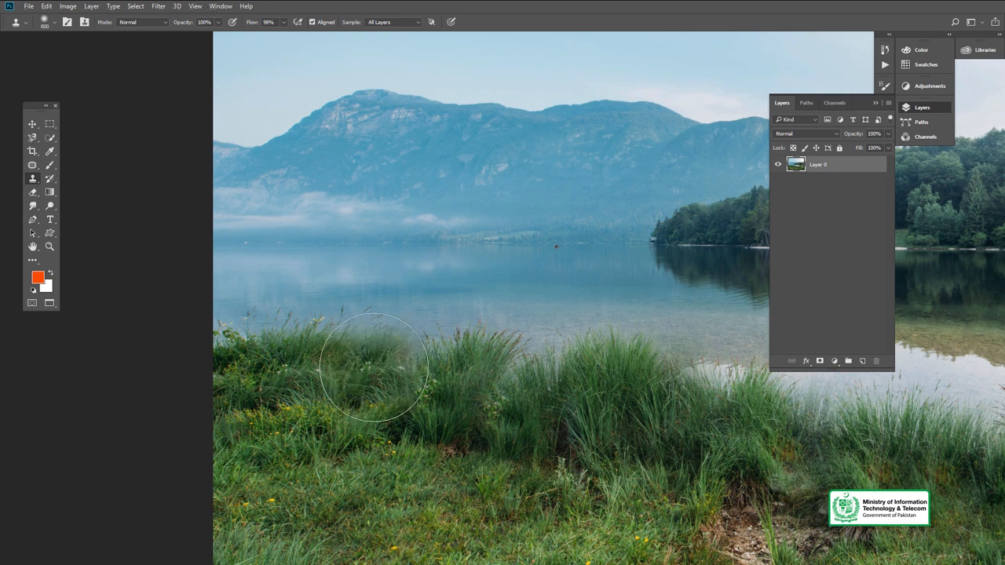
{"action": "left_click_drag", "start_coordinate": [487, 444], "coordinate": [402, 426]}
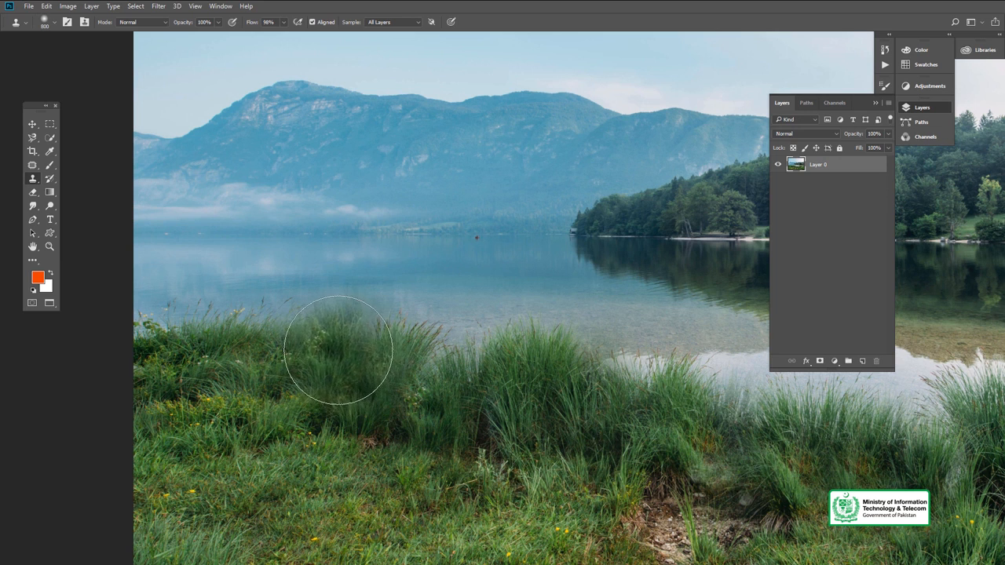
{"action": "left_click_drag", "start_coordinate": [476, 427], "coordinate": [415, 433]}
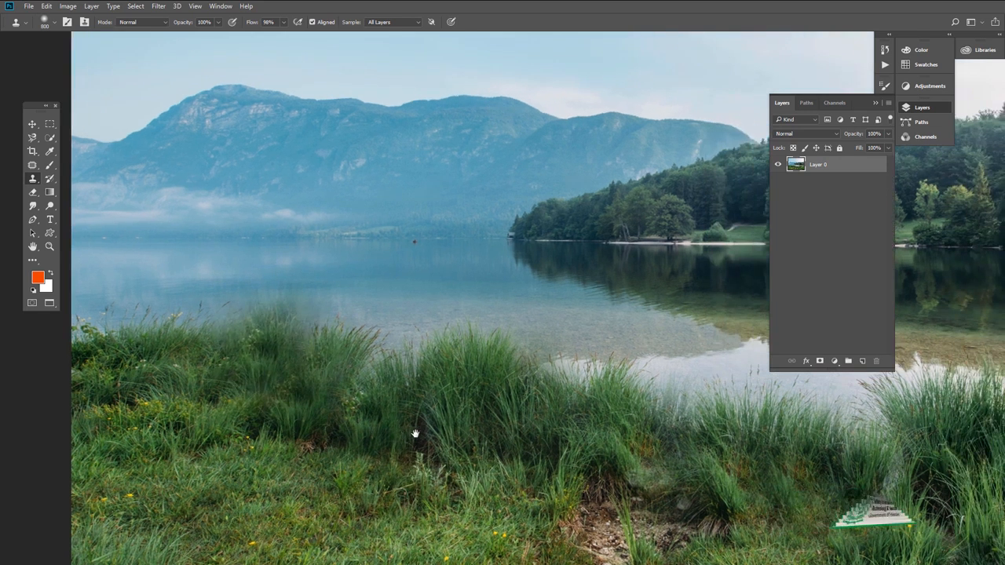
{"action": "left_click_drag", "start_coordinate": [343, 390], "coordinate": [343, 405]}
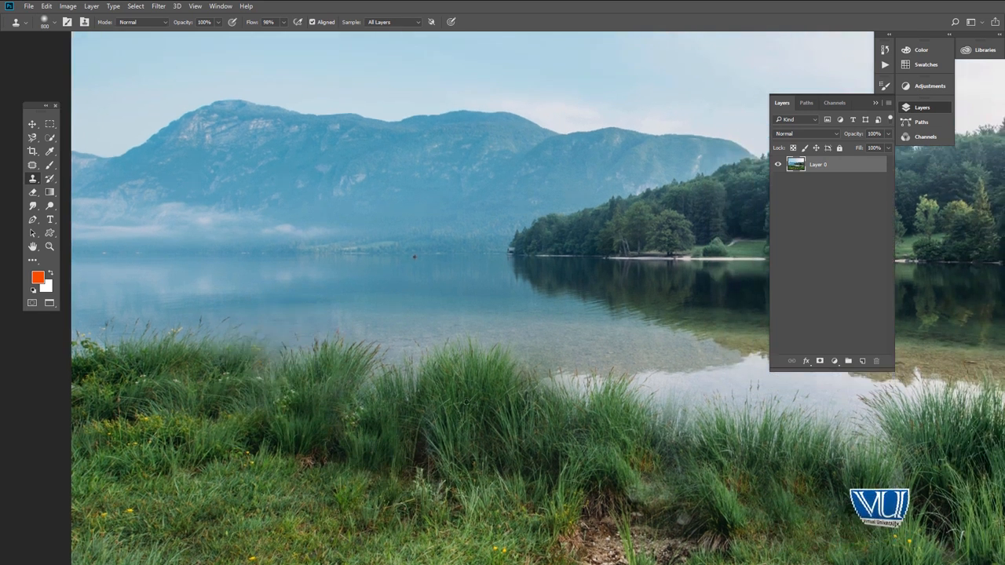
- Set the Clone Stamp brush to 1000 px and clone grass over the dips between the tufts along the middle of the shoreline
{"action": "mouse_move", "coordinate": [448, 403]}
{"action": "left_mouse_down"}
{"action": "mouse_move", "coordinate": [416, 376]}
{"action": "mouse_move", "coordinate": [379, 401]}
{"action": "left_mouse_up"}
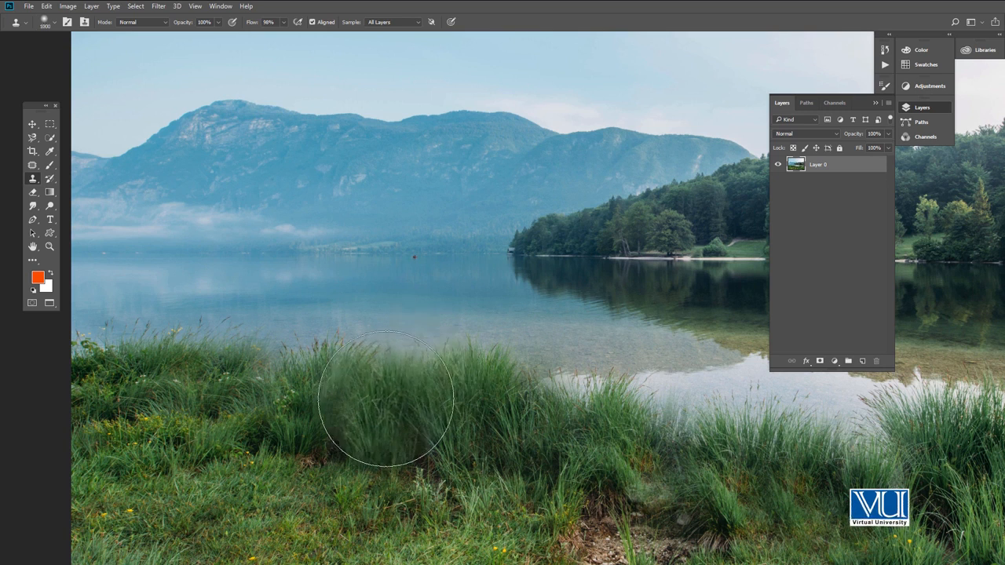
{"action": "left_click_drag", "start_coordinate": [553, 460], "coordinate": [389, 421]}
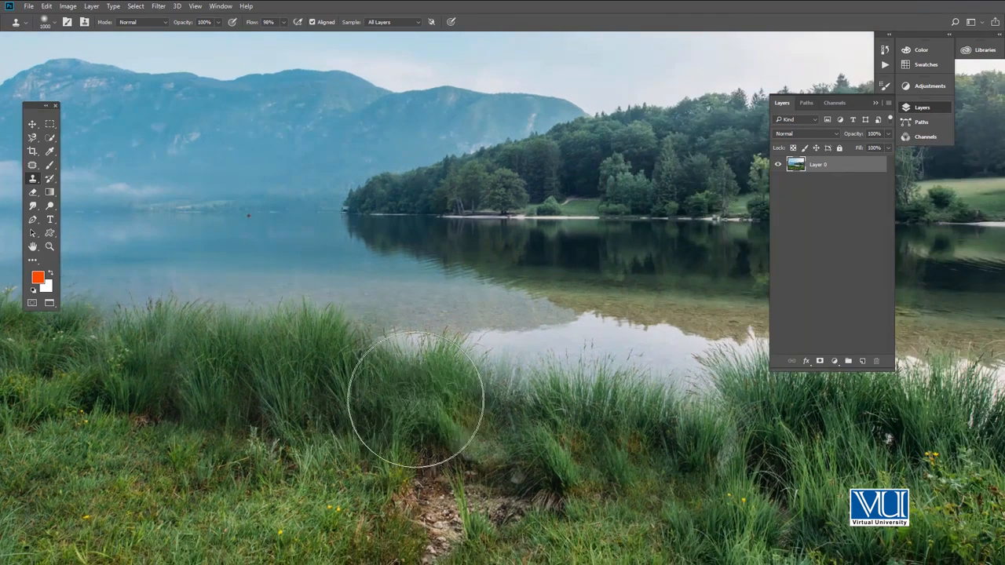
{"action": "left_click_drag", "start_coordinate": [556, 460], "coordinate": [437, 439]}
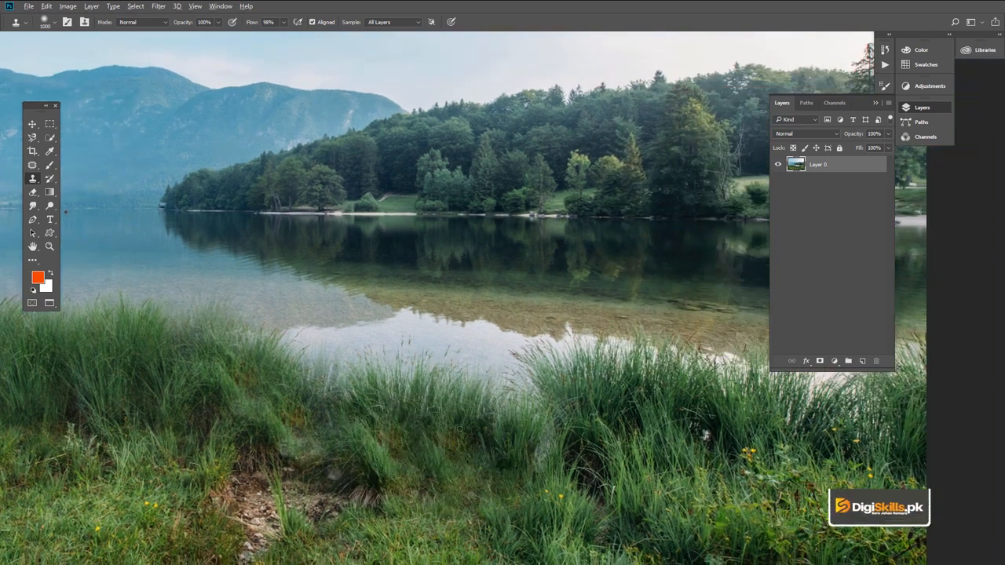
{"action": "mouse_move", "coordinate": [495, 443]}
{"action": "left_mouse_down"}
{"action": "mouse_move", "coordinate": [518, 402]}
{"action": "mouse_move", "coordinate": [513, 428]}
{"action": "mouse_move", "coordinate": [483, 439]}
{"action": "mouse_move", "coordinate": [484, 420]}
{"action": "mouse_move", "coordinate": [424, 340]}
{"action": "left_mouse_up"}
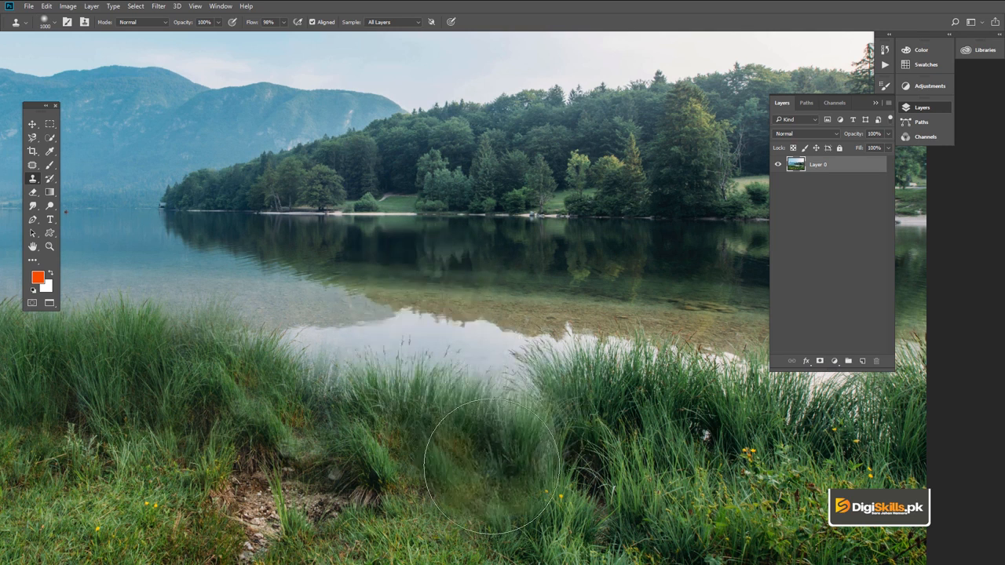
- Try smaller and larger Clone Stamp brush sizes over the thin grass beside the large clump
{"action": "key", "text": "bracketleft"}
{"action": "key", "text": "bracketleft"}
{"action": "key", "text": "bracketleft"}
{"action": "key", "text": "bracketleft"}
{"action": "key", "text": "bracketleft"}
{"action": "key", "text": "bracketleft"}
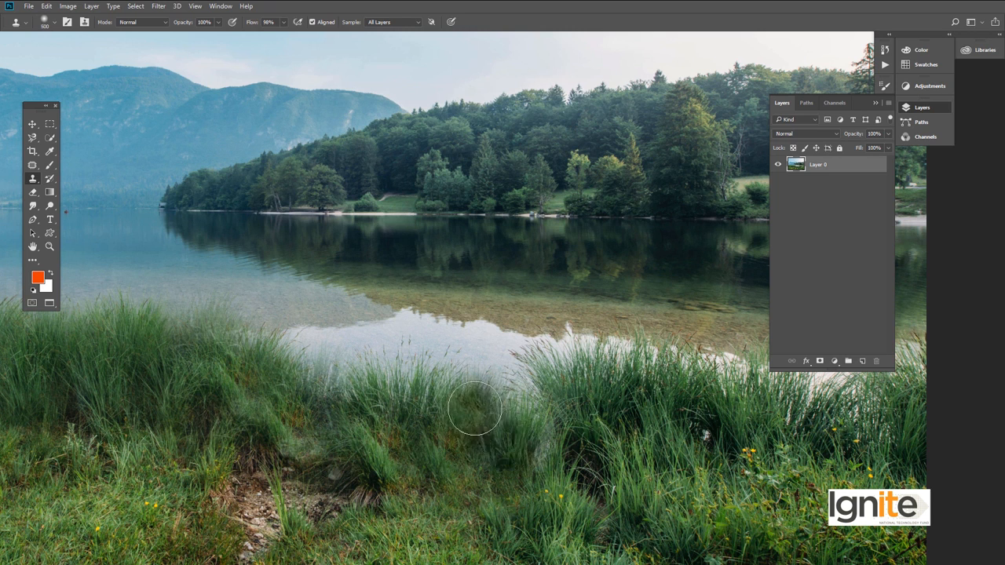
{"action": "key", "text": "bracketright"}
{"action": "key", "text": "bracketright"}
{"action": "key", "text": "bracketright"}
{"action": "key", "text": "bracketright"}
{"action": "key", "text": "bracketright"}
{"action": "key", "text": "bracketright"}
{"action": "key", "text": "bracketright"}
{"action": "key", "text": "bracketright"}
{"action": "key", "text": "bracketright"}
{"action": "key", "text": "bracketright"}
{"action": "key", "text": "bracketright"}
{"action": "key", "text": "bracketright"}
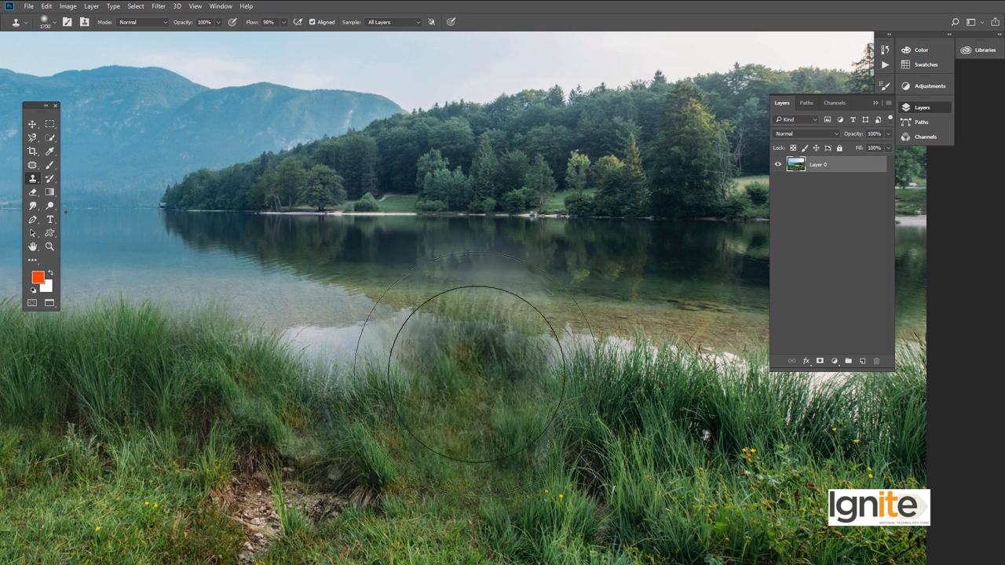
{"action": "key", "text": "bracketleft"}
{"action": "key", "text": "bracketleft"}
{"action": "key", "text": "bracketleft"}
{"action": "key", "text": "bracketleft"}
{"action": "key", "text": "bracketleft"}
{"action": "key", "text": "bracketleft"}
{"action": "key", "text": "bracketleft"}
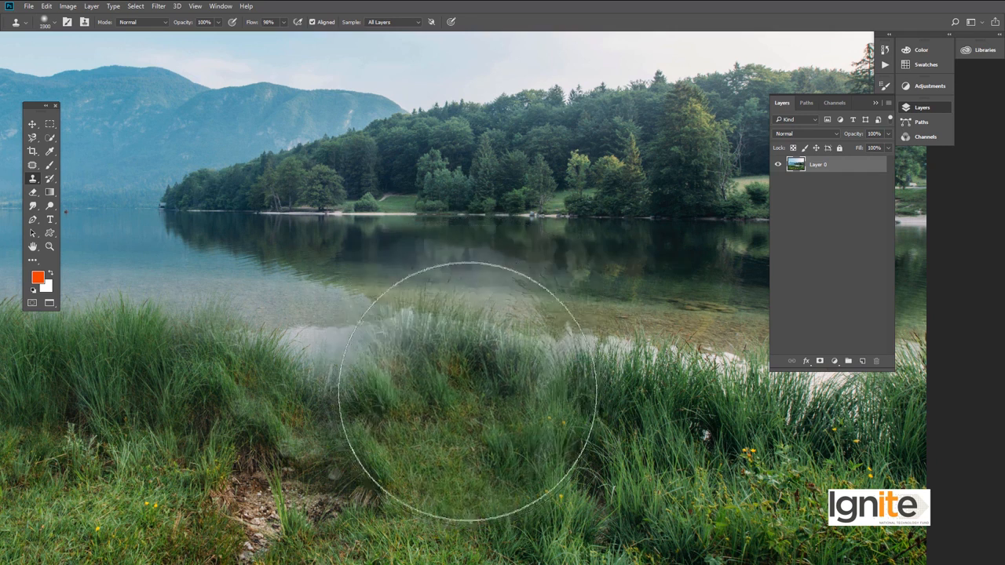
{"action": "key", "text": "bracketleft"}
{"action": "key", "text": "bracketleft"}
{"action": "key", "text": "bracketleft"}
{"action": "key", "text": "bracketleft"}
{"action": "key", "text": "bracketleft"}
{"action": "key", "text": "bracketleft"}
{"action": "key", "text": "bracketleft"}
{"action": "key", "text": "bracketleft"}
{"action": "key", "text": "bracketleft"}
{"action": "key", "text": "bracketleft"}
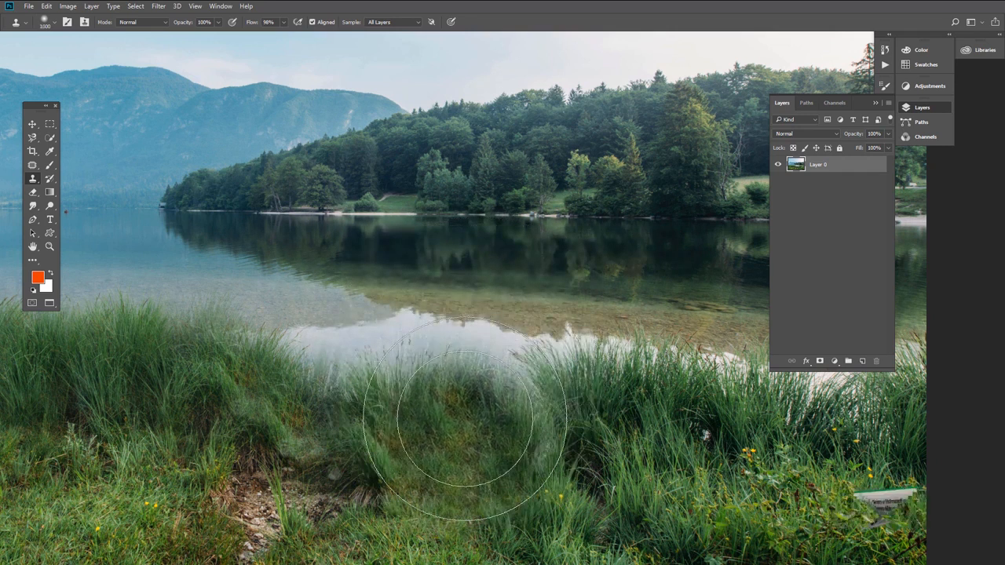
- Set the Clone Stamp brush to 900 px and clone grass over the faded seam beside the large clump and the water gap near the photo's right edge
{"action": "key", "text": "bracketright"}
{"action": "key", "text": "bracketright"}
{"action": "key", "text": "bracketright"}
{"action": "key", "text": "bracketright"}
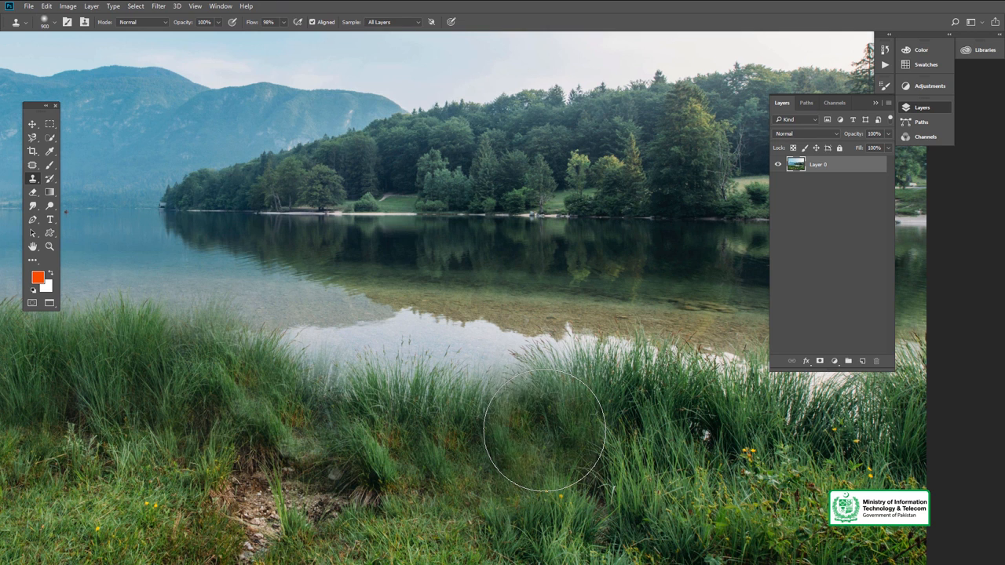
{"action": "left_click_drag", "start_coordinate": [605, 435], "coordinate": [451, 417]}
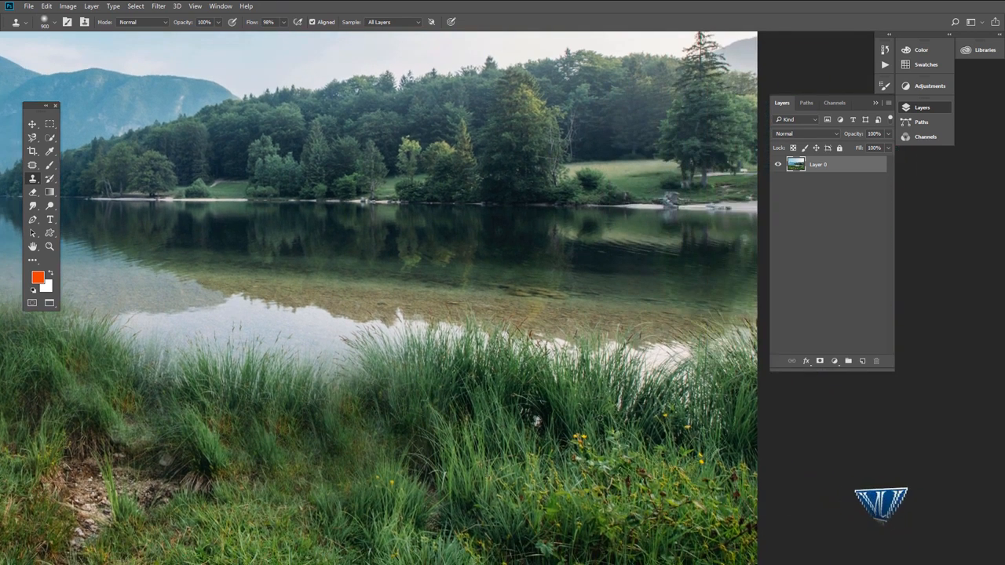
- Zoom out to the whole lake photo and examine the cloned grass along the shoreline
{"action": "key", "text": "z"}
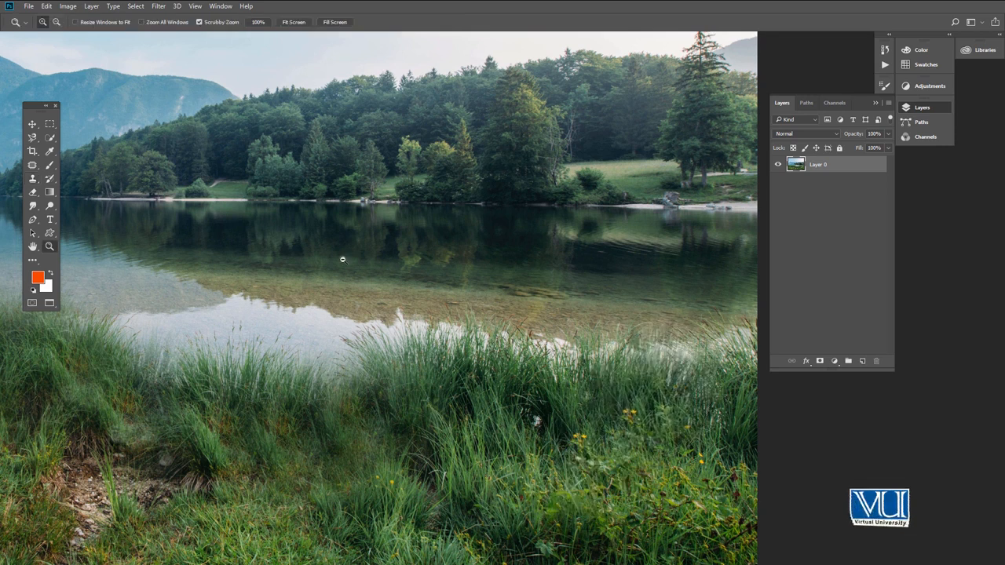
{"action": "left_click", "coordinate": [342, 259], "text": "alt"}
{"action": "left_click", "coordinate": [341, 258], "text": "alt"}
{"action": "left_click_drag", "start_coordinate": [206, 262], "coordinate": [416, 292]}
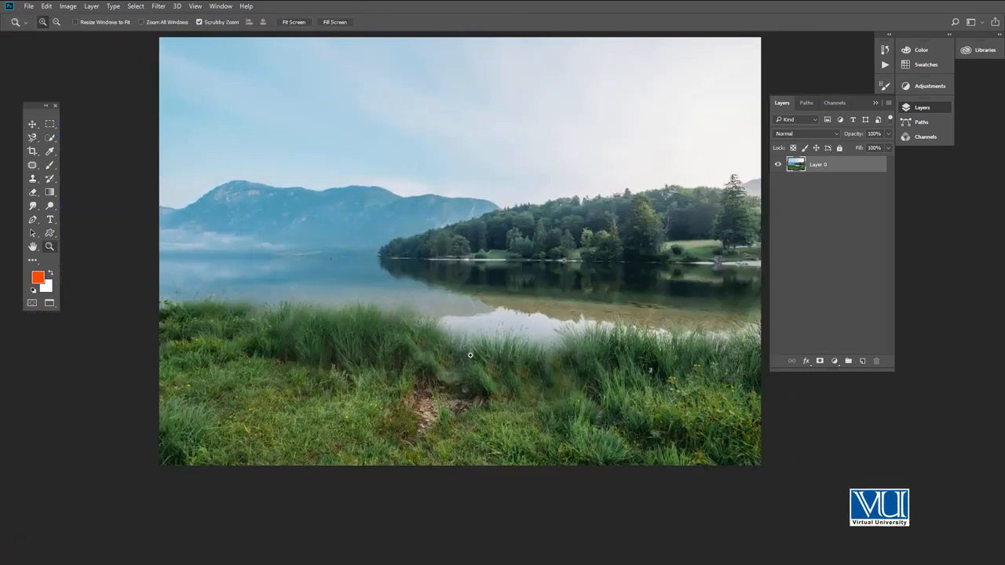
{"action": "key", "text": "v"}
{"action": "left_click_drag", "start_coordinate": [502, 263], "coordinate": [474, 277]}
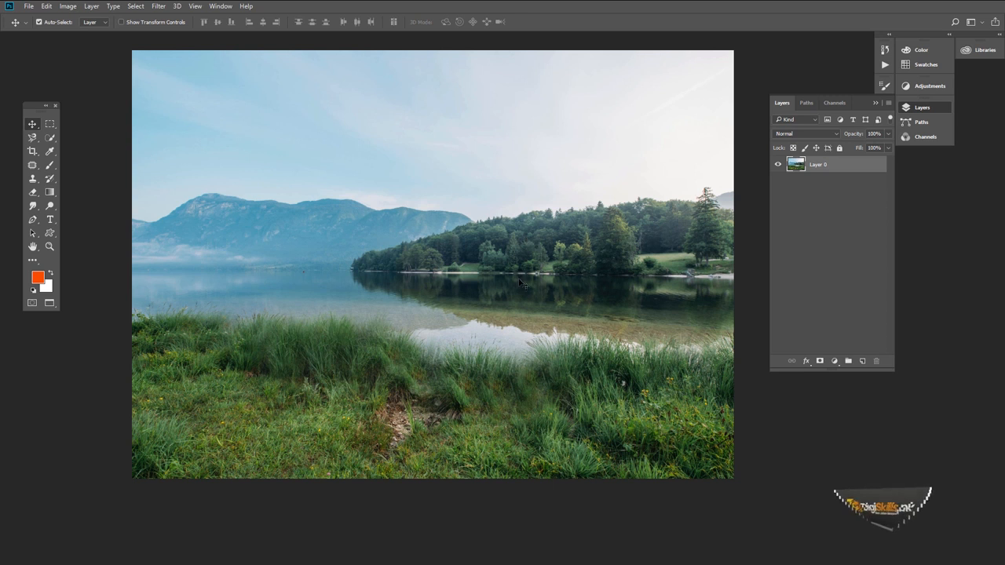
{"action": "key", "text": "z"}
{"action": "left_click", "coordinate": [473, 275], "text": "alt"}
{"action": "left_click", "coordinate": [468, 290]}
{"action": "key", "text": "v"}
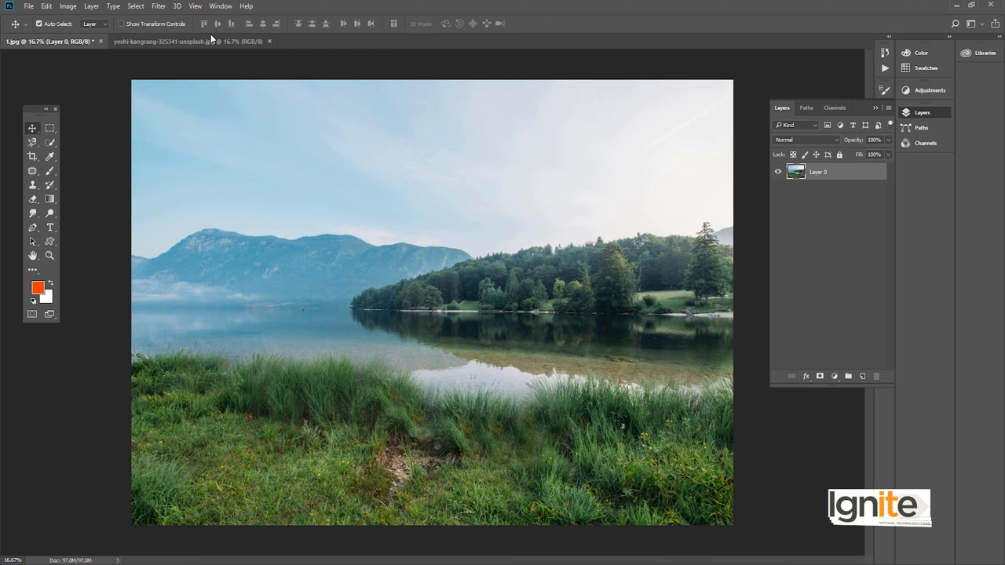
- Switch to the open road photo and convert its locked Background into a regular layer
{"action": "left_click", "coordinate": [204, 40]}
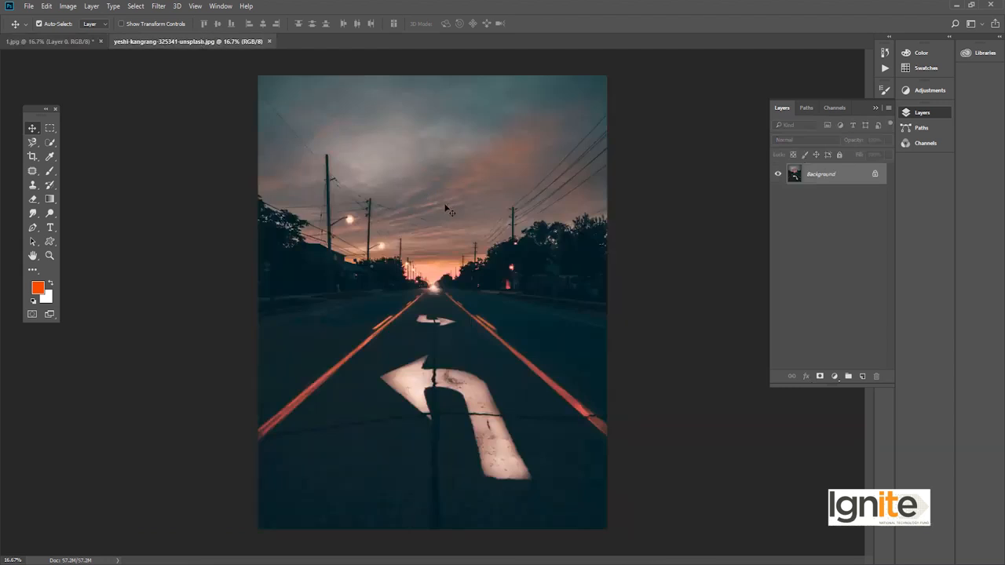
{"action": "double_click", "coordinate": [827, 177]}
{"action": "left_click", "coordinate": [640, 153]}
- Add a blank layer above the road photo and bring the large curved arrow into close view
{"action": "key", "text": "z"}
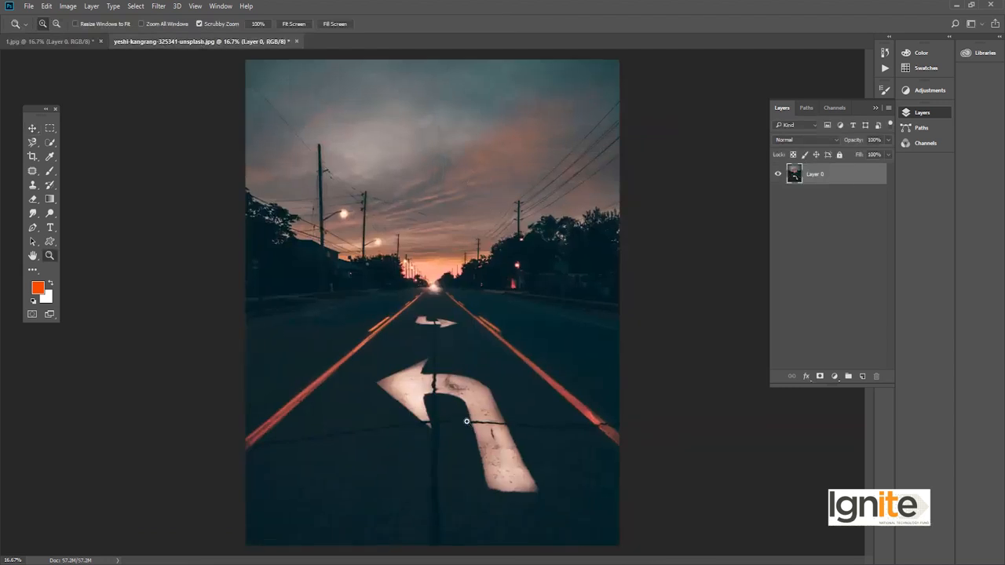
{"action": "left_click", "coordinate": [447, 417]}
{"action": "key", "text": "v"}
{"action": "left_click_drag", "start_coordinate": [442, 325], "coordinate": [438, 384]}
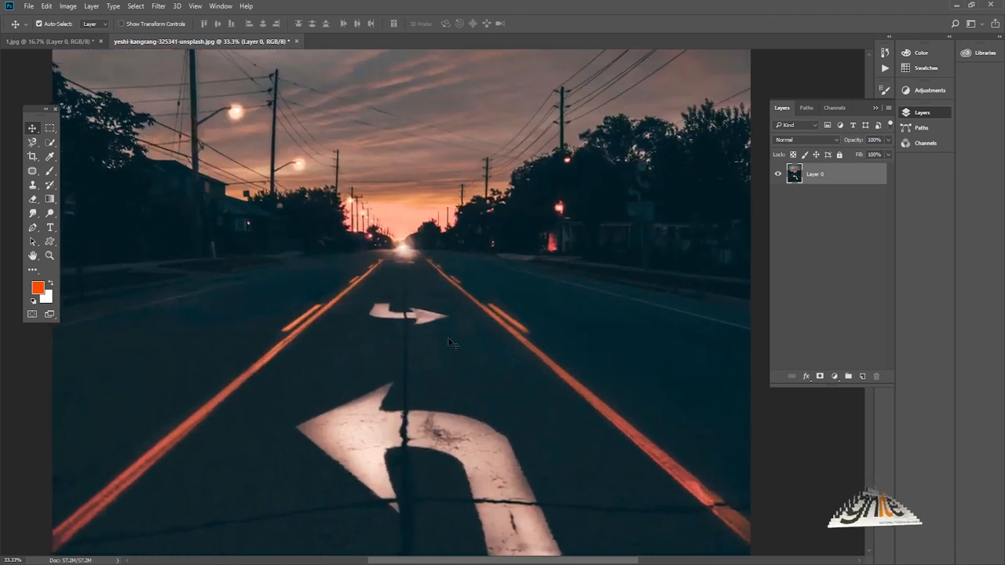
{"action": "left_click_drag", "start_coordinate": [430, 349], "coordinate": [451, 244]}
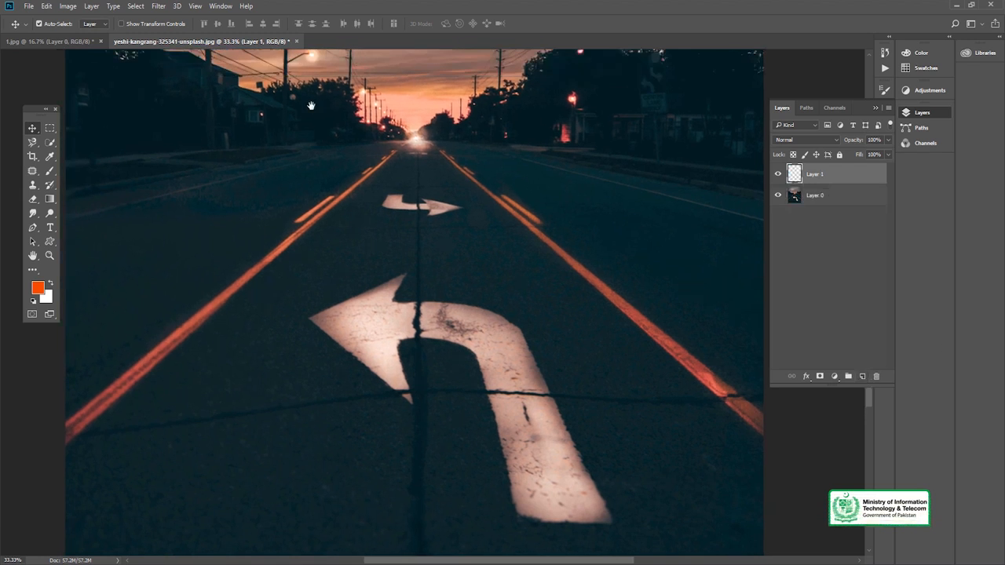
- Set the Clone Stamp flow to 47% and try the grass sampled from the lake photo over the road arrow
{"action": "key", "text": "s"}
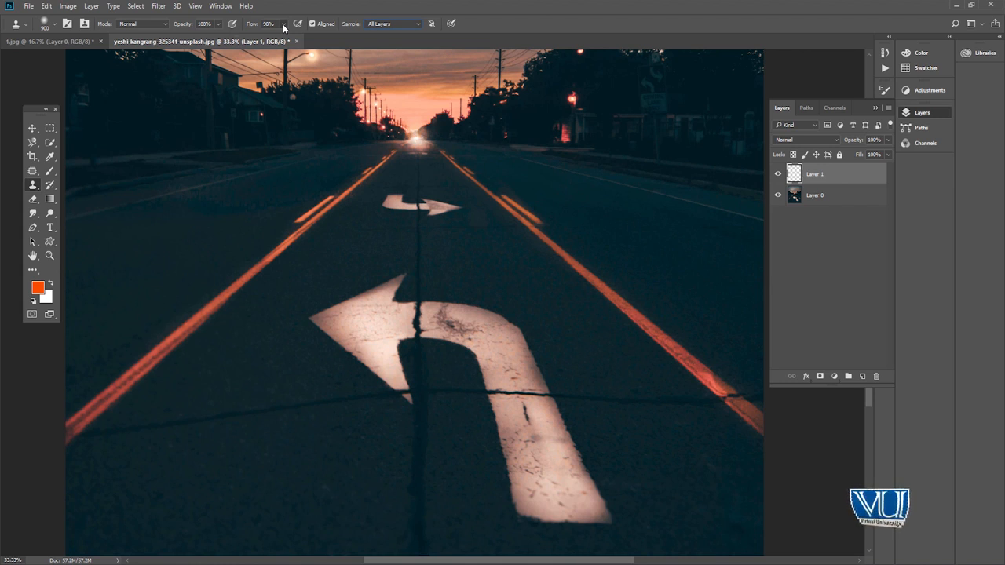
{"action": "left_click_drag", "start_coordinate": [284, 32], "coordinate": [263, 44]}
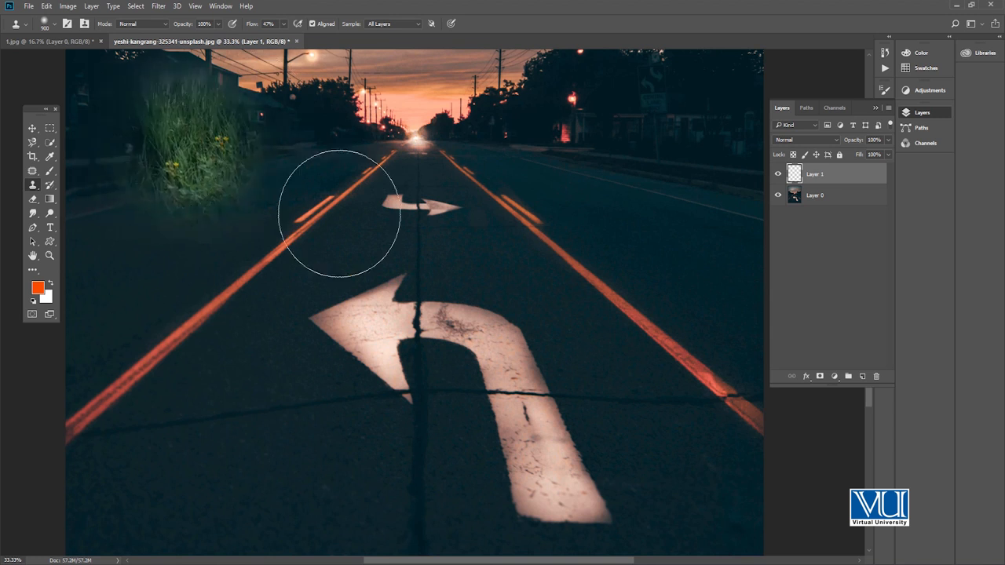
{"action": "mouse_move", "coordinate": [424, 324]}
{"action": "left_mouse_down"}
{"action": "mouse_move", "coordinate": [444, 338]}
{"action": "mouse_move", "coordinate": [465, 310]}
{"action": "mouse_move", "coordinate": [447, 323]}
{"action": "mouse_move", "coordinate": [456, 315]}
{"action": "mouse_move", "coordinate": [466, 350]}
{"action": "mouse_move", "coordinate": [481, 318]}
{"action": "left_mouse_up"}
- Try larger Clone Stamp brush sizes with the sampled grass over the road arrow
{"action": "key", "text": "bracketright"}
{"action": "key", "text": "bracketright"}
{"action": "key", "text": "bracketright"}
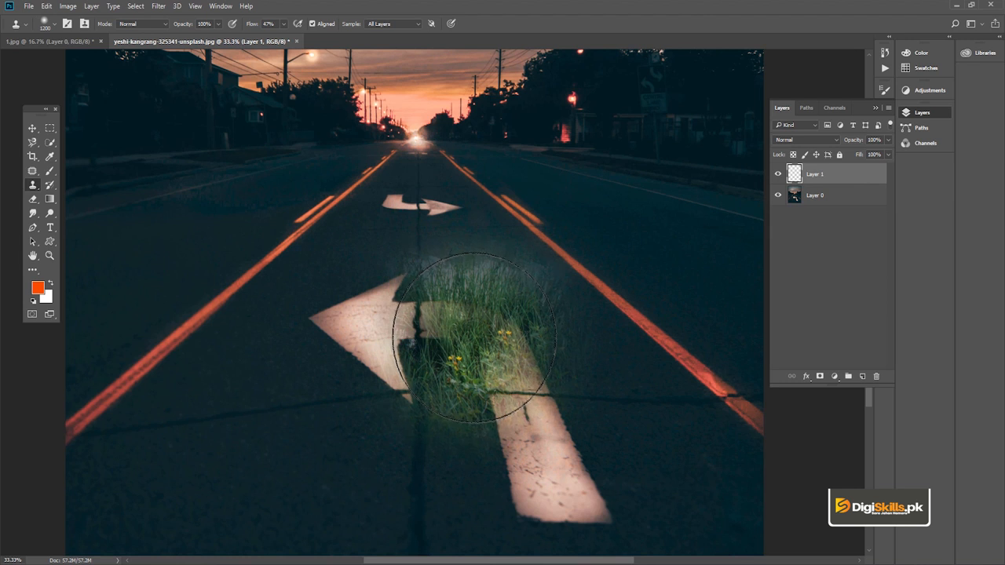
{"action": "key", "text": "bracketright"}
{"action": "key", "text": "bracketright"}
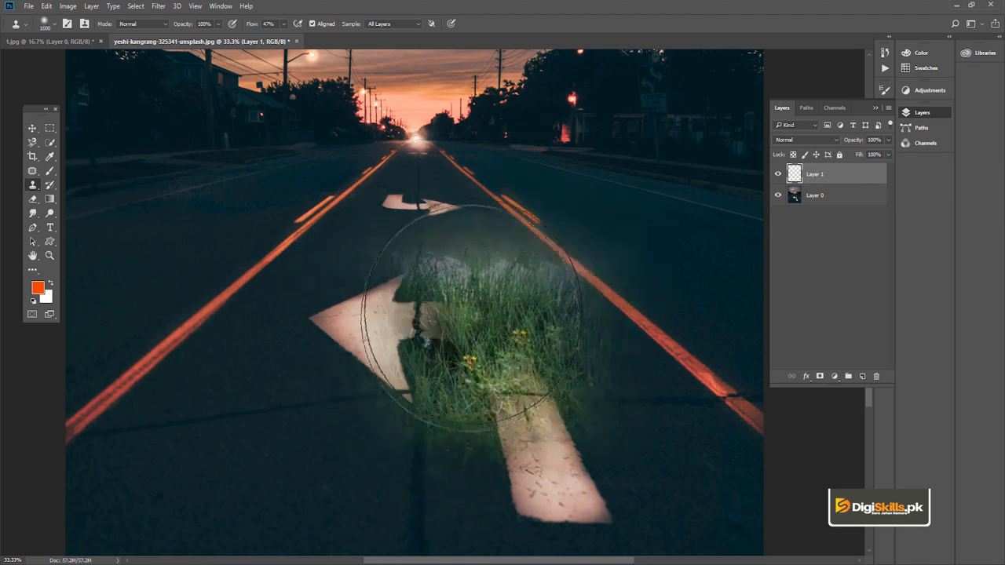
- Try smaller Clone Stamp brush sizes with the sampled grass over the road arrow's bend
{"action": "key", "text": "bracketleft"}
{"action": "key", "text": "bracketleft"}
{"action": "key", "text": "bracketleft"}
{"action": "key", "text": "bracketleft"}
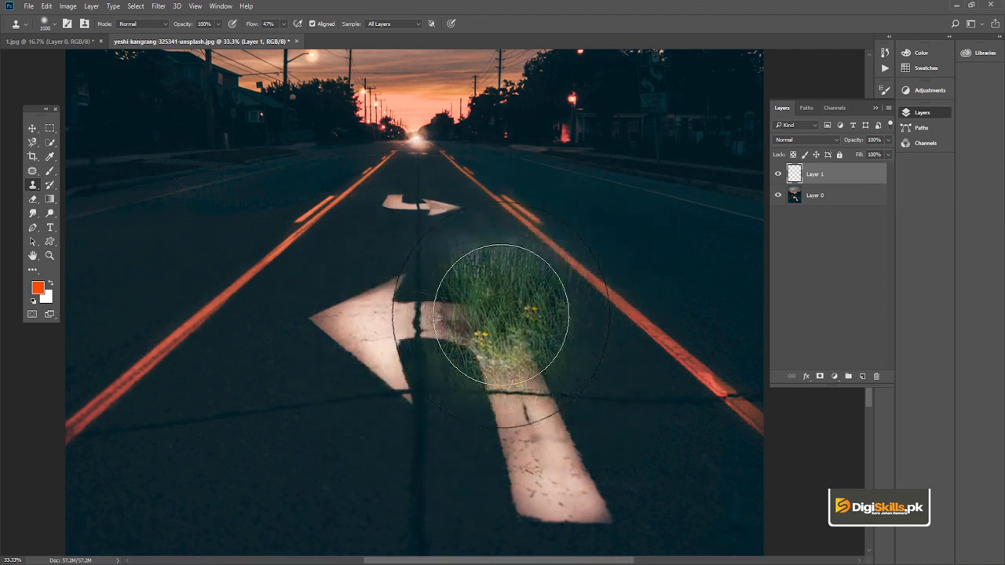
{"action": "key", "text": "bracketleft"}
{"action": "key", "text": "bracketleft"}
{"action": "key", "text": "bracketleft"}
{"action": "key", "text": "bracketleft"}
{"action": "key", "text": "bracketleft"}
{"action": "key", "text": "bracketleft"}
{"action": "key", "text": "bracketleft"}
{"action": "key", "text": "bracketleft"}
{"action": "key", "text": "bracketleft"}
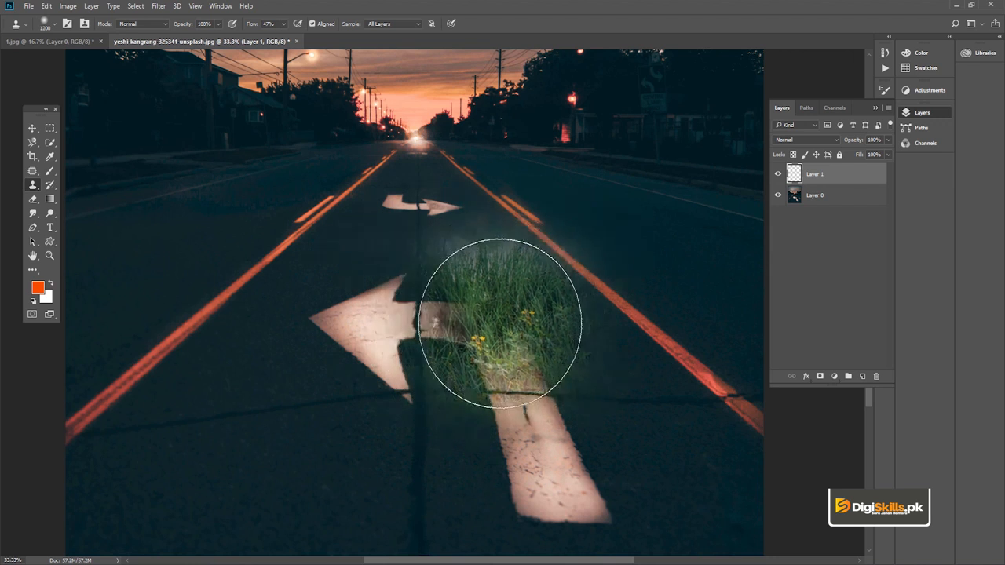
{"action": "key", "text": "bracketleft"}
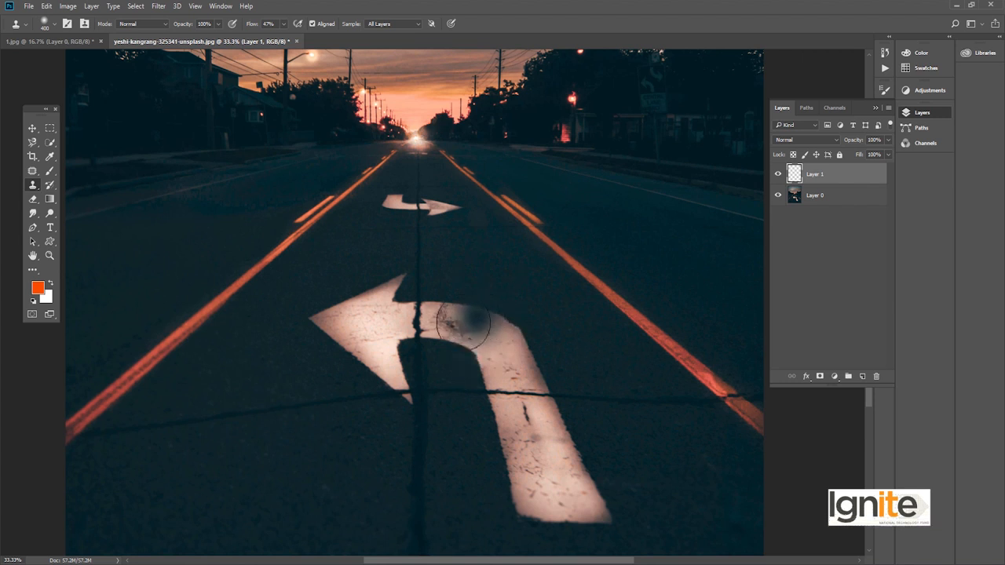
- Set the Clone Stamp brush size to 300 pixels for retouching the large road arrow
{"action": "key", "text": "bracketright"}
{"action": "key", "text": "bracketright"}
{"action": "key", "text": "bracketright"}
{"action": "key", "text": "bracketright"}
{"action": "key", "text": "bracketleft"}
{"action": "key", "text": "bracketleft"}
{"action": "key", "text": "bracketleft"}
{"action": "key", "text": "bracketleft"}
{"action": "key", "text": "bracketleft"}
{"action": "key", "text": "bracketleft"}
{"action": "key", "text": "bracketleft"}
{"action": "key", "text": "bracketleft"}
{"action": "key", "text": "bracketleft"}
{"action": "key", "text": "bracketleft"}
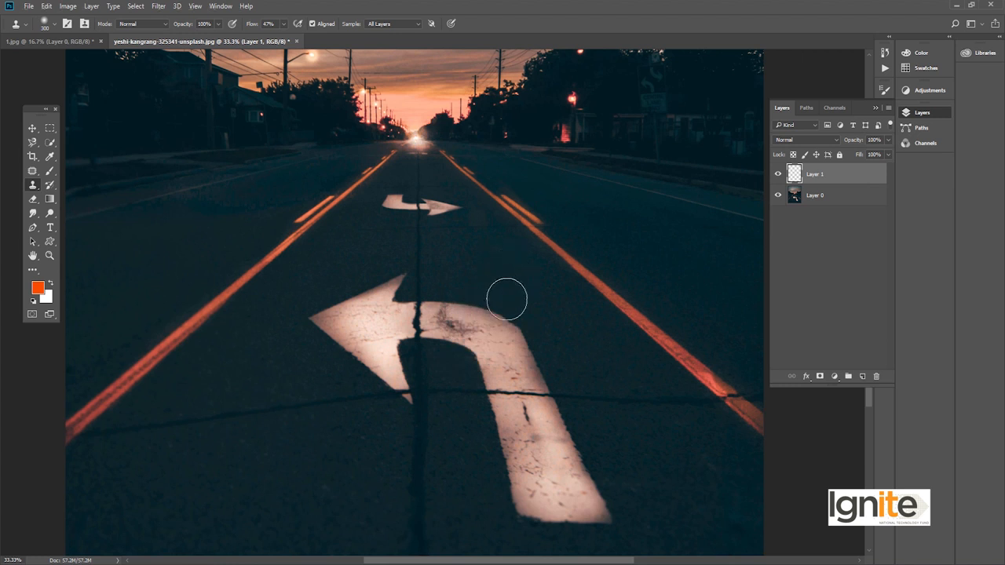
- Clone nearby dark asphalt over the curved bend of the large road arrow at 47% flow
{"action": "key", "text": "z"}
{"action": "left_click", "coordinate": [458, 339]}
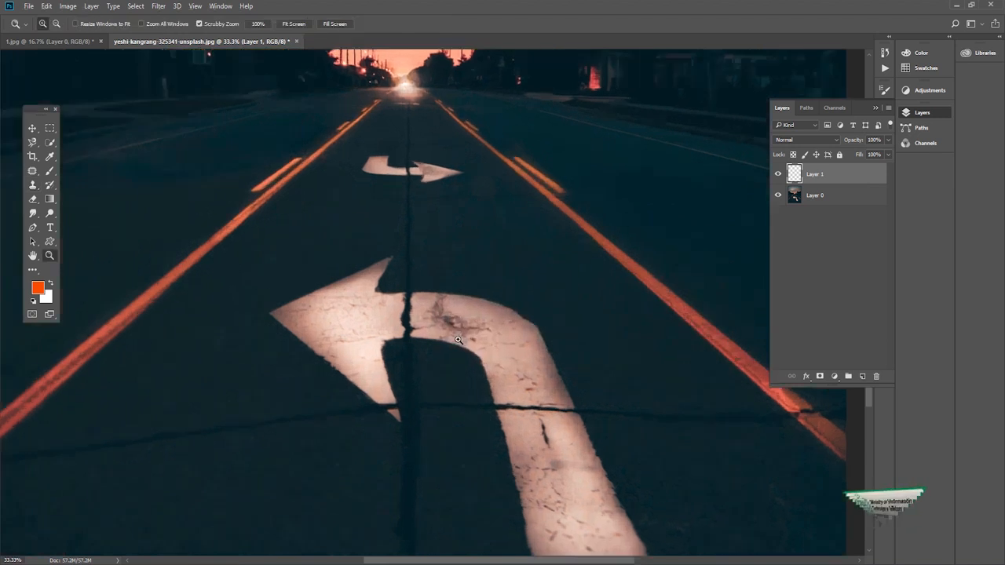
{"action": "left_click", "coordinate": [459, 339]}
{"action": "key", "text": "v"}
{"action": "left_click_drag", "start_coordinate": [460, 332], "coordinate": [460, 306]}
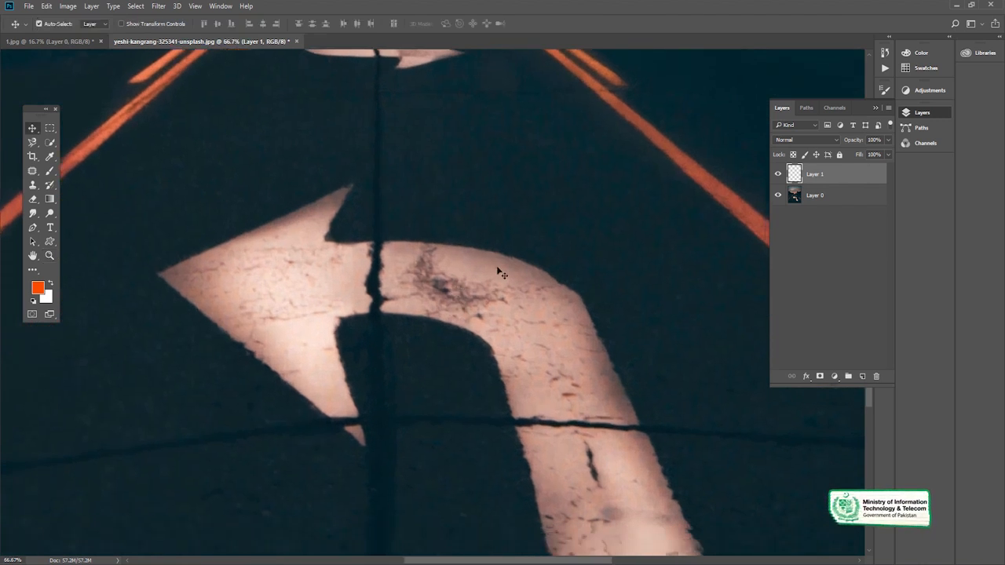
{"action": "key", "text": "s"}
{"action": "mouse_move", "coordinate": [560, 281]}
{"action": "left_mouse_down"}
{"action": "mouse_move", "coordinate": [538, 316]}
{"action": "mouse_move", "coordinate": [576, 270]}
{"action": "mouse_move", "coordinate": [515, 330]}
{"action": "left_mouse_up"}
{"action": "left_click", "coordinate": [517, 197], "text": "alt"}
{"action": "mouse_move", "coordinate": [490, 270]}
{"action": "left_mouse_down"}
{"action": "mouse_move", "coordinate": [510, 283]}
{"action": "mouse_move", "coordinate": [476, 342]}
{"action": "left_mouse_up"}
{"action": "left_click", "coordinate": [519, 159], "text": "alt"}
{"action": "left_click_drag", "start_coordinate": [492, 231], "coordinate": [473, 255]}
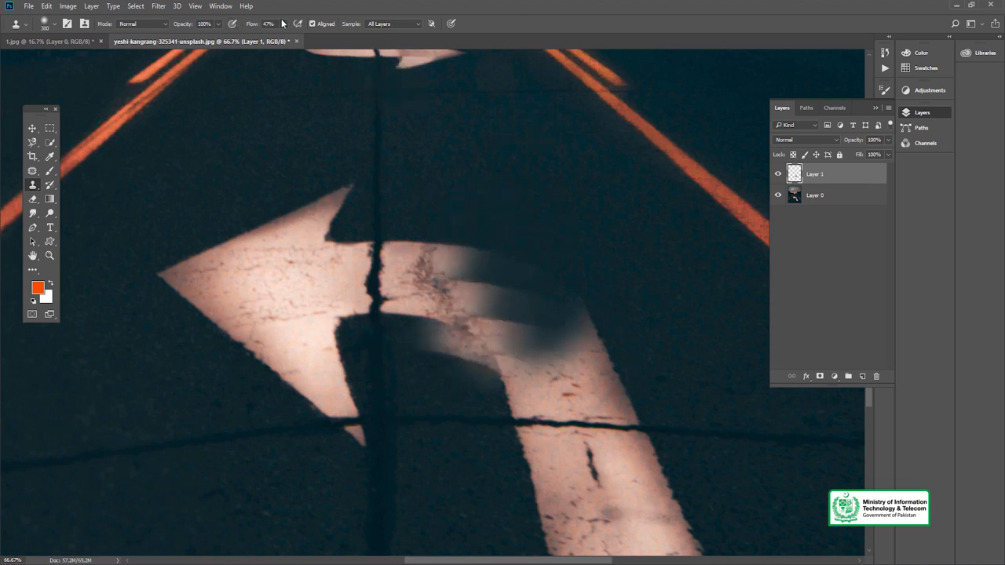
- Lower the Clone Stamp opacity to 27% and blend asphalt over the outer side of the arrow's bend, undoing stray strokes
{"action": "left_click_drag", "start_coordinate": [210, 37], "coordinate": [184, 39]}
{"action": "left_click", "coordinate": [519, 160], "text": "alt"}
{"action": "mouse_move", "coordinate": [492, 274]}
{"action": "left_mouse_down"}
{"action": "mouse_move", "coordinate": [472, 178]}
{"action": "mouse_move", "coordinate": [470, 259]}
{"action": "mouse_move", "coordinate": [513, 361]}
{"action": "left_mouse_up"}
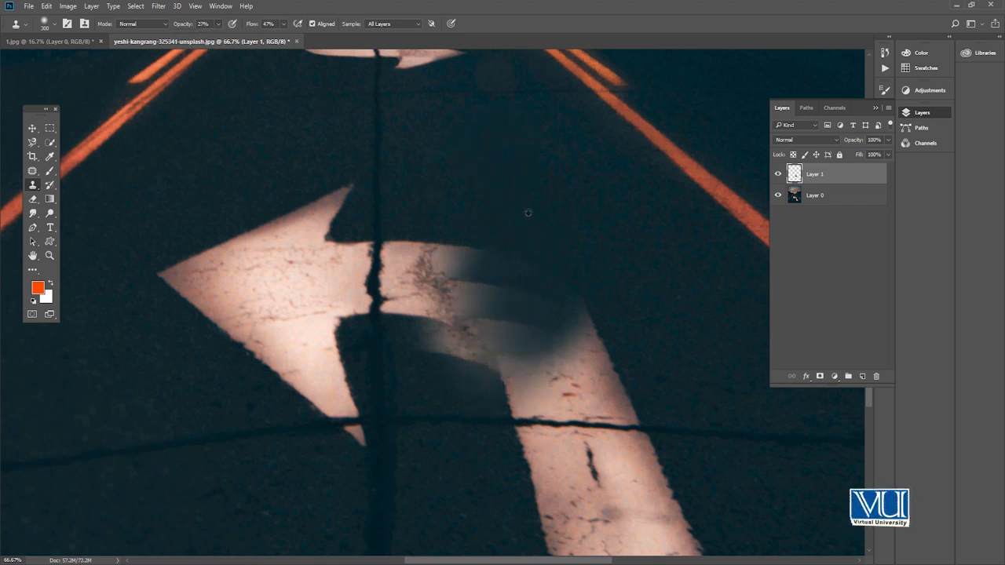
{"action": "mouse_move", "coordinate": [610, 329]}
{"action": "left_mouse_down"}
{"action": "mouse_move", "coordinate": [621, 355]}
{"action": "mouse_move", "coordinate": [585, 374]}
{"action": "mouse_move", "coordinate": [619, 365]}
{"action": "mouse_move", "coordinate": [534, 367]}
{"action": "mouse_move", "coordinate": [601, 338]}
{"action": "mouse_move", "coordinate": [618, 295]}
{"action": "mouse_move", "coordinate": [538, 245]}
{"action": "left_mouse_up"}
{"action": "key", "text": "ctrl+alt+z"}
{"action": "key", "text": "ctrl+alt+z"}
{"action": "key", "text": "ctrl+alt+z"}
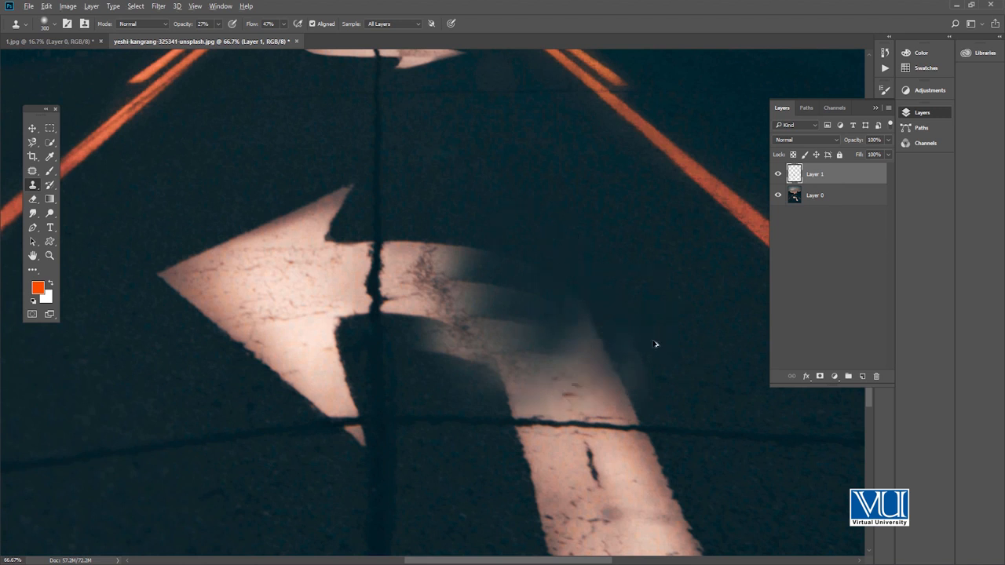
{"action": "mouse_move", "coordinate": [606, 348]}
{"action": "left_mouse_down"}
{"action": "mouse_move", "coordinate": [571, 347]}
{"action": "mouse_move", "coordinate": [600, 348]}
{"action": "mouse_move", "coordinate": [584, 372]}
{"action": "left_mouse_up"}
{"action": "key", "text": "ctrl+alt+z"}
{"action": "key", "text": "ctrl+alt+z"}
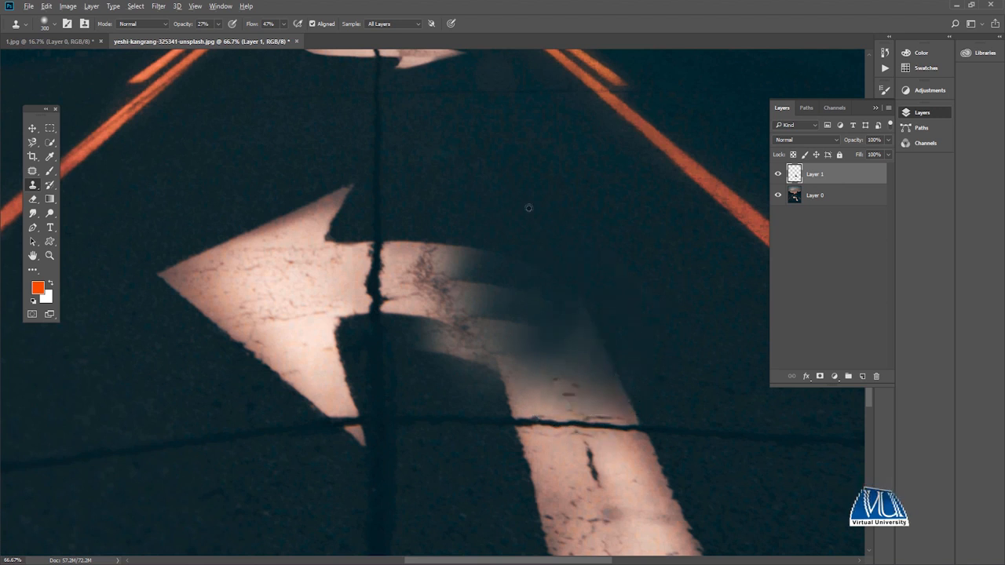
- Try cloning asphalt over the inner edge of the arrow's bend
{"action": "left_click_drag", "start_coordinate": [487, 390], "coordinate": [498, 359]}
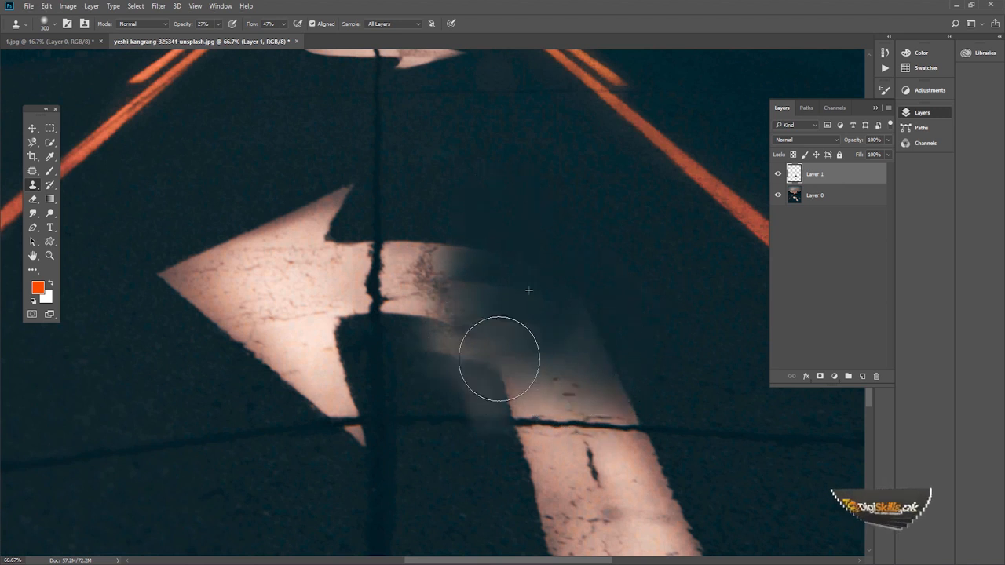
{"action": "key", "text": "ctrl+alt+z"}
{"action": "key", "text": "ctrl+alt+z"}
- Clone asphalt over the horizontal part of the arrow's shaft, up to the crack beside the arrowhead
{"action": "left_click_drag", "start_coordinate": [406, 126], "coordinate": [461, 150]}
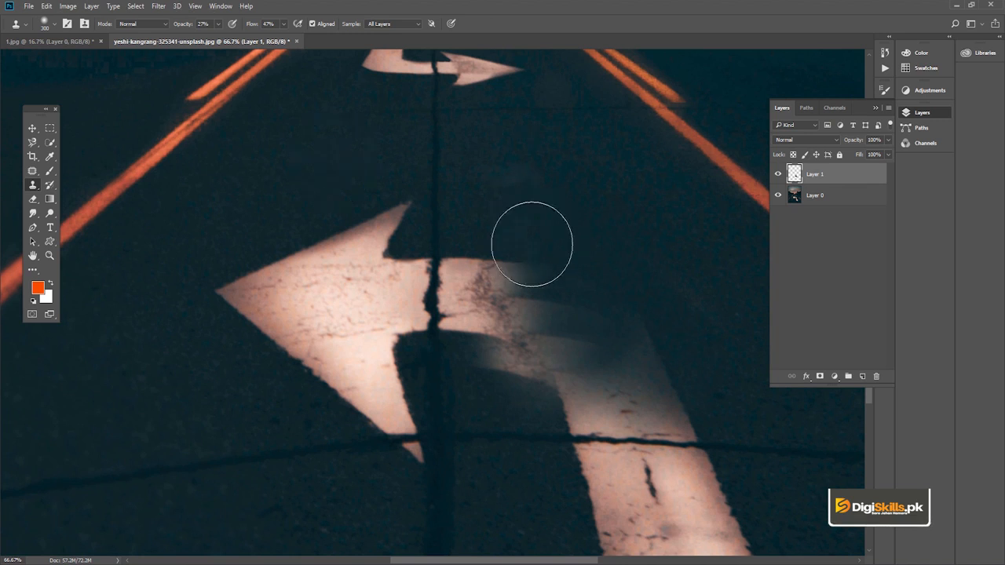
{"action": "mouse_move", "coordinate": [500, 251]}
{"action": "left_mouse_down"}
{"action": "mouse_move", "coordinate": [513, 310]}
{"action": "mouse_move", "coordinate": [569, 337]}
{"action": "left_mouse_up"}
{"action": "mouse_move", "coordinate": [500, 386]}
{"action": "left_mouse_down"}
{"action": "mouse_move", "coordinate": [531, 418]}
{"action": "mouse_move", "coordinate": [513, 407]}
{"action": "mouse_move", "coordinate": [514, 366]}
{"action": "mouse_move", "coordinate": [529, 365]}
{"action": "mouse_move", "coordinate": [515, 353]}
{"action": "mouse_move", "coordinate": [488, 356]}
{"action": "mouse_move", "coordinate": [501, 371]}
{"action": "mouse_move", "coordinate": [499, 345]}
{"action": "mouse_move", "coordinate": [537, 340]}
{"action": "mouse_move", "coordinate": [502, 375]}
{"action": "mouse_move", "coordinate": [563, 352]}
{"action": "left_mouse_up"}
{"action": "mouse_move", "coordinate": [534, 228]}
{"action": "left_mouse_down"}
{"action": "mouse_move", "coordinate": [529, 267]}
{"action": "mouse_move", "coordinate": [484, 253]}
{"action": "mouse_move", "coordinate": [492, 247]}
{"action": "mouse_move", "coordinate": [541, 290]}
{"action": "left_mouse_up"}
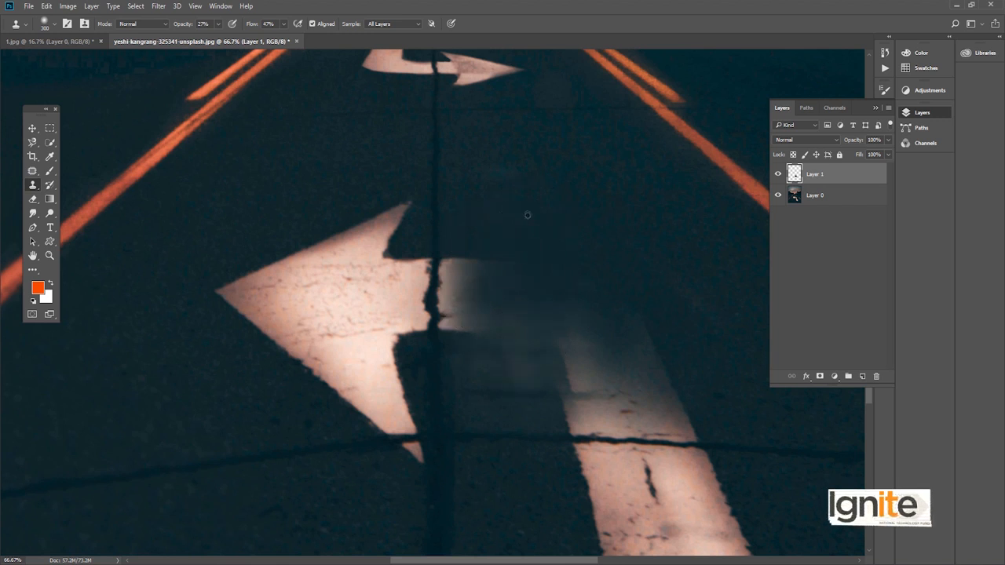
- Clone asphalt over the upper end of the arrow's stem, down to the horizontal road crack
{"action": "left_click_drag", "start_coordinate": [653, 272], "coordinate": [518, 212]}
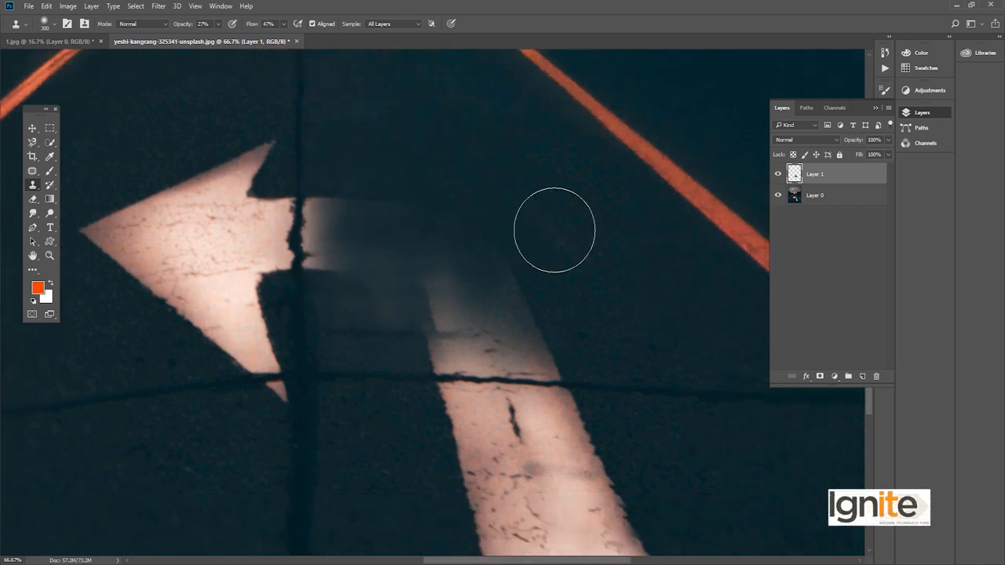
{"action": "mouse_move", "coordinate": [422, 310]}
{"action": "left_mouse_down"}
{"action": "mouse_move", "coordinate": [494, 341]}
{"action": "mouse_move", "coordinate": [359, 337]}
{"action": "mouse_move", "coordinate": [623, 317]}
{"action": "left_mouse_up"}
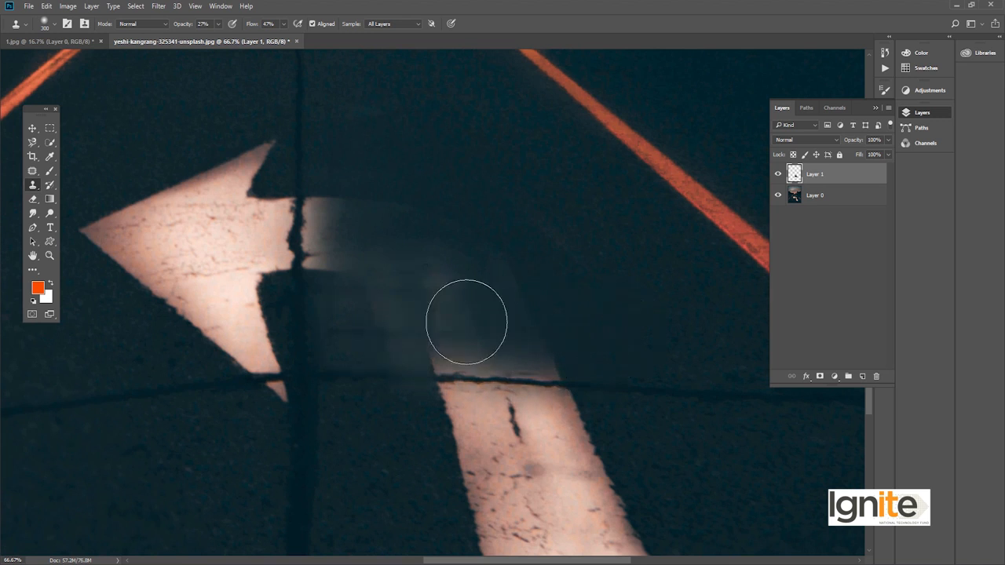
{"action": "left_click", "coordinate": [362, 175], "text": "alt"}
- Set the Clone Stamp to 40% opacity and 60% flow, and clone asphalt over the faded bend and the shaft at the arrowhead
{"action": "left_click_drag", "start_coordinate": [482, 275], "coordinate": [588, 339]}
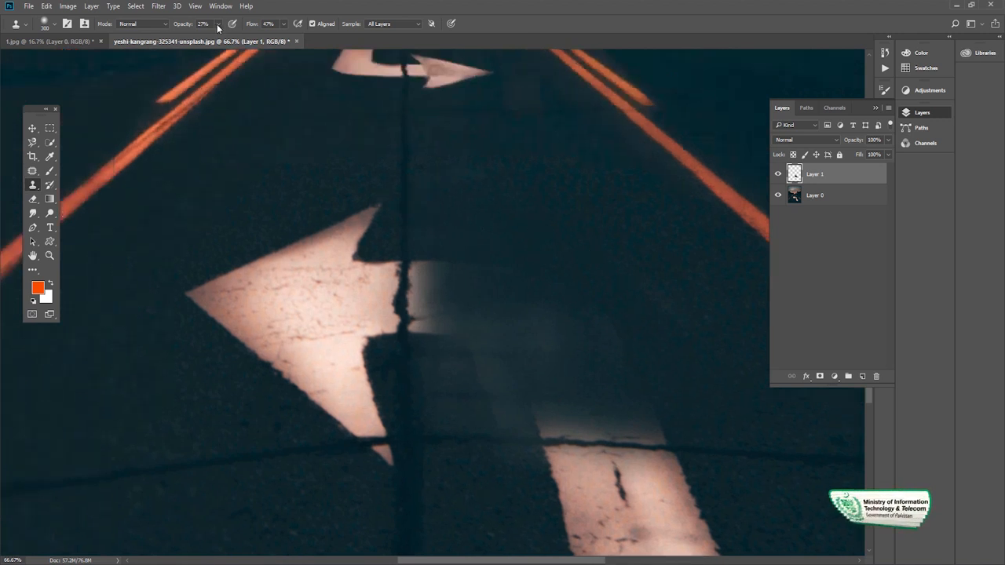
{"action": "left_click_drag", "start_coordinate": [221, 40], "coordinate": [289, 39]}
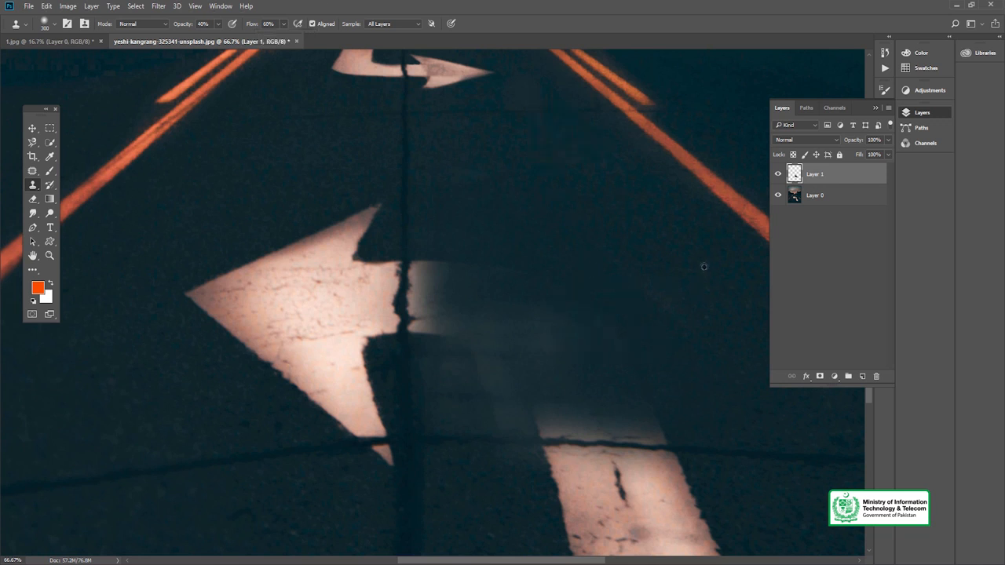
{"action": "mouse_move", "coordinate": [568, 385]}
{"action": "left_mouse_down"}
{"action": "mouse_move", "coordinate": [680, 406]}
{"action": "mouse_move", "coordinate": [449, 339]}
{"action": "mouse_move", "coordinate": [599, 361]}
{"action": "left_mouse_up"}
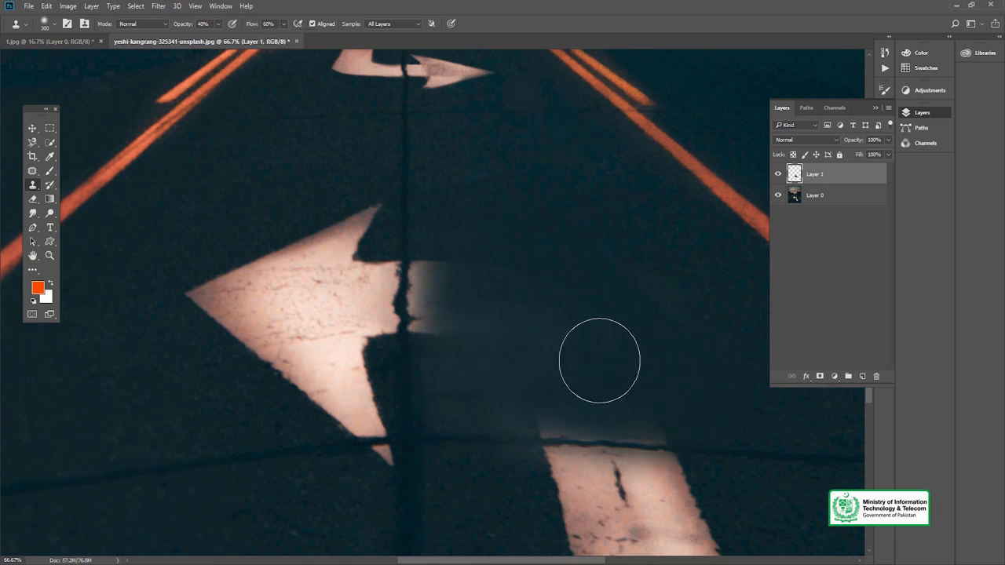
{"action": "key", "text": "ctrl+z"}
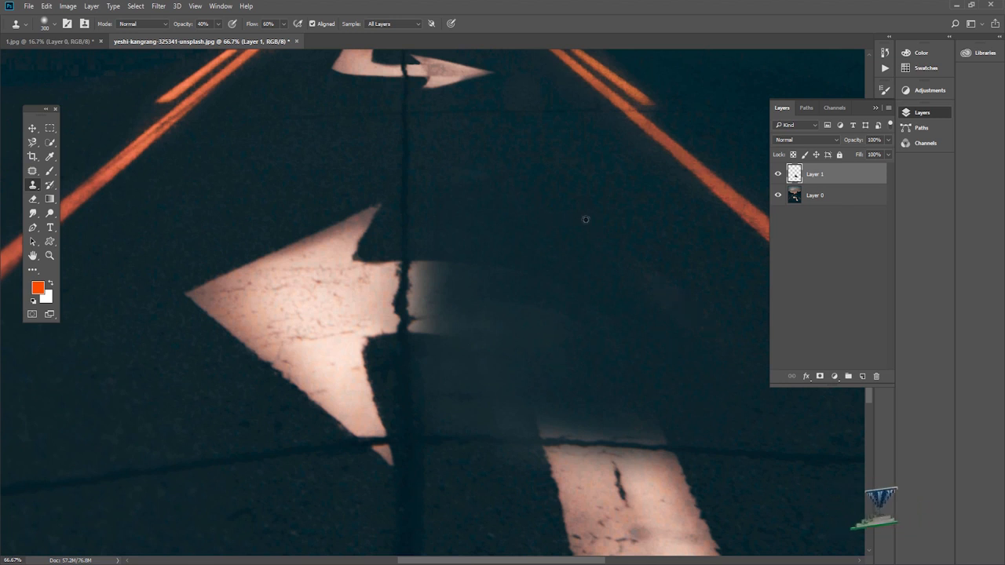
{"action": "left_click", "coordinate": [586, 191], "text": "alt"}
{"action": "mouse_move", "coordinate": [545, 241]}
{"action": "left_mouse_down"}
{"action": "mouse_move", "coordinate": [487, 349]}
{"action": "mouse_move", "coordinate": [457, 364]}
{"action": "left_mouse_up"}
{"action": "left_click", "coordinate": [473, 203], "text": "alt"}
{"action": "mouse_move", "coordinate": [440, 256]}
{"action": "left_mouse_down"}
{"action": "mouse_move", "coordinate": [416, 353]}
{"action": "mouse_move", "coordinate": [406, 238]}
{"action": "mouse_move", "coordinate": [388, 355]}
{"action": "left_mouse_up"}
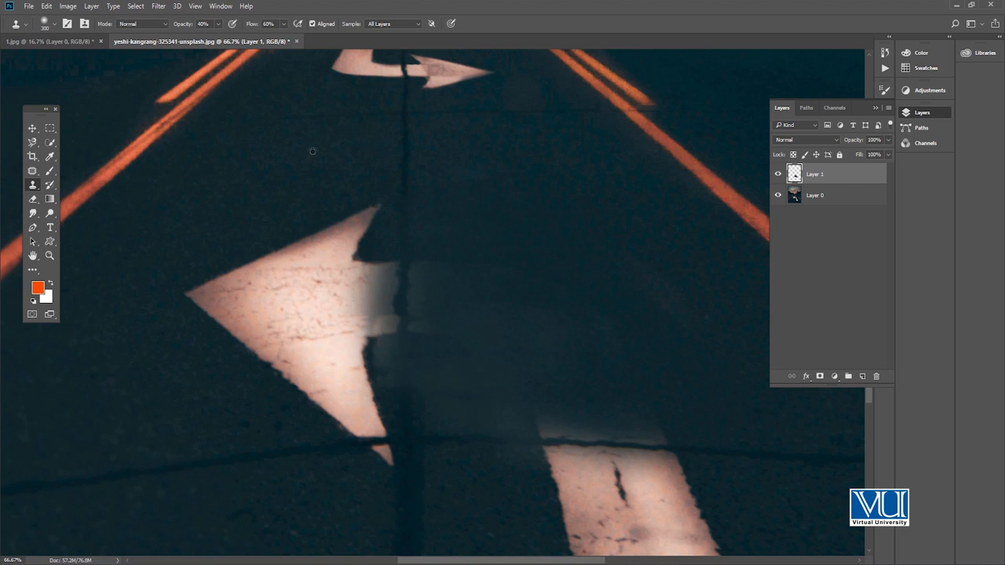
- Clone asphalt sampled beside the arrow over the arrowhead's pointed left half
{"action": "mouse_move", "coordinate": [306, 249]}
{"action": "left_mouse_down"}
{"action": "mouse_move", "coordinate": [360, 211]}
{"action": "mouse_move", "coordinate": [302, 229]}
{"action": "left_mouse_up"}
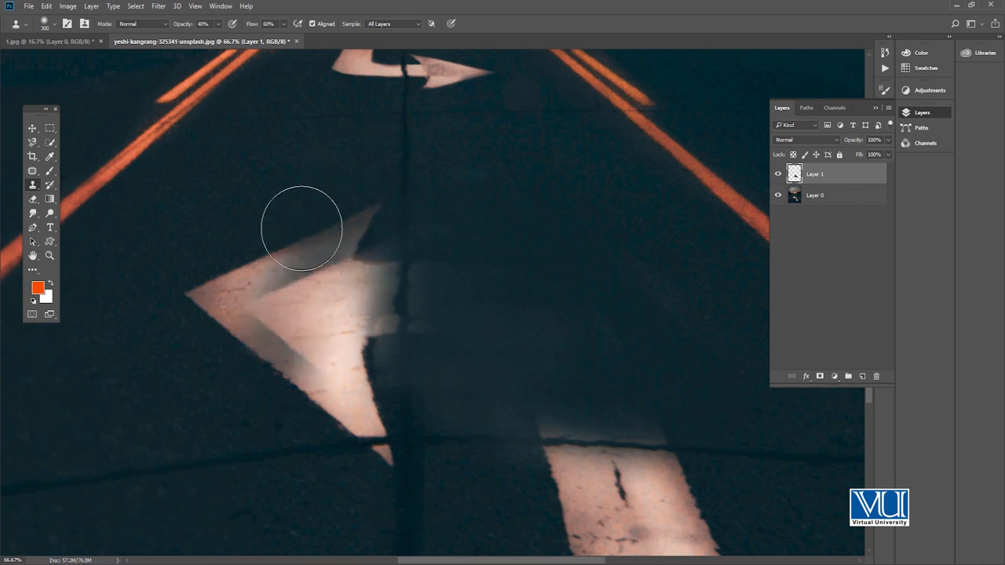
{"action": "left_click", "coordinate": [322, 174], "text": "alt"}
{"action": "left_click_drag", "start_coordinate": [256, 290], "coordinate": [296, 313]}
{"action": "mouse_move", "coordinate": [228, 277]}
{"action": "left_mouse_down"}
{"action": "mouse_move", "coordinate": [197, 318]}
{"action": "mouse_move", "coordinate": [170, 313]}
{"action": "mouse_move", "coordinate": [175, 303]}
{"action": "mouse_move", "coordinate": [229, 306]}
{"action": "mouse_move", "coordinate": [204, 290]}
{"action": "left_mouse_up"}
{"action": "left_click", "coordinate": [274, 141], "text": "alt"}
{"action": "mouse_move", "coordinate": [235, 332]}
{"action": "left_mouse_down"}
{"action": "mouse_move", "coordinate": [245, 377]}
{"action": "mouse_move", "coordinate": [368, 234]}
{"action": "mouse_move", "coordinate": [342, 324]}
{"action": "mouse_move", "coordinate": [216, 398]}
{"action": "left_mouse_up"}
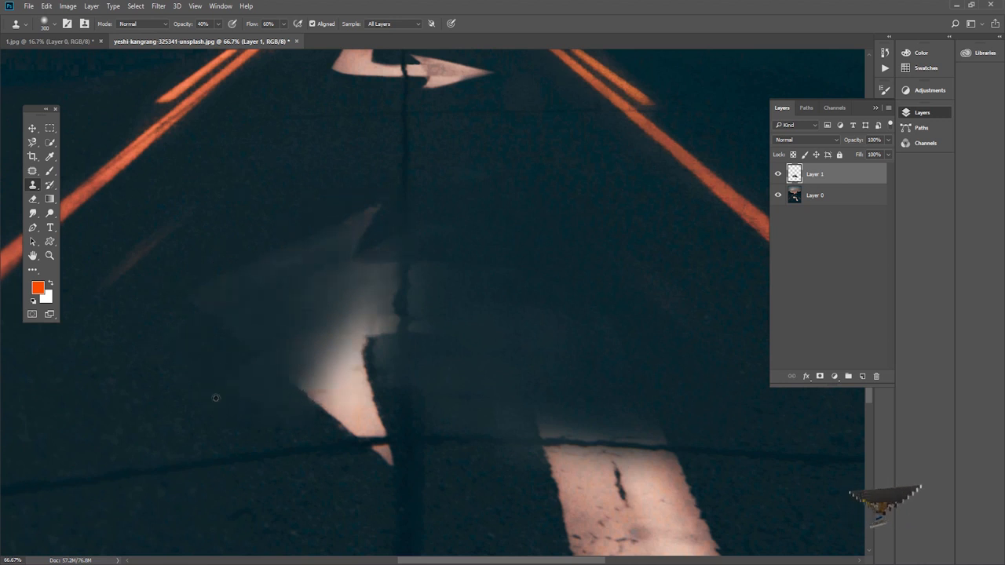
- Clone asphalt over the arrowhead's upper barb and its remaining lower barb
{"action": "mouse_move", "coordinate": [244, 309]}
{"action": "left_mouse_down"}
{"action": "mouse_move", "coordinate": [340, 363]}
{"action": "mouse_move", "coordinate": [363, 190]}
{"action": "mouse_move", "coordinate": [279, 384]}
{"action": "mouse_move", "coordinate": [306, 180]}
{"action": "left_mouse_up"}
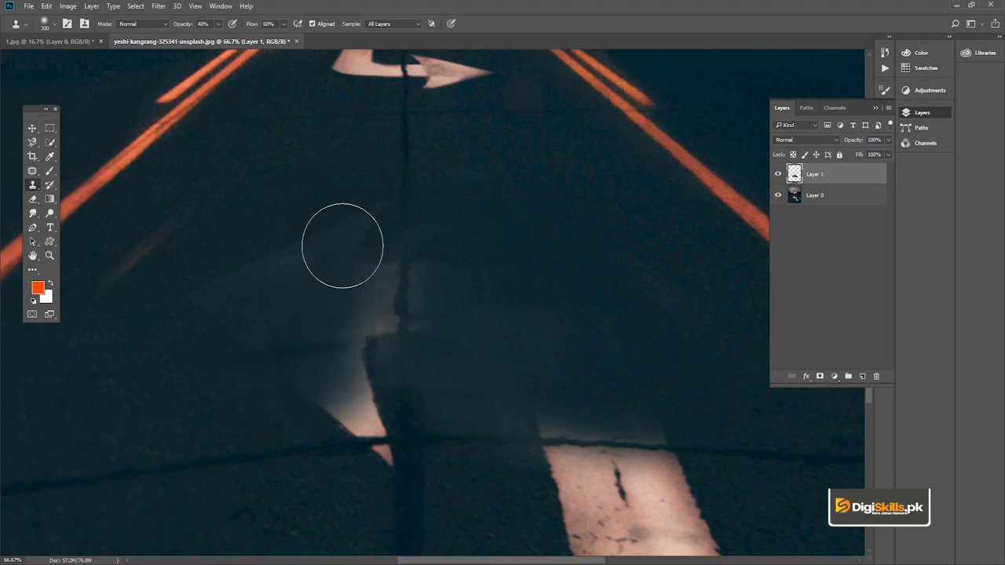
{"action": "left_click_drag", "start_coordinate": [380, 371], "coordinate": [379, 265]}
{"action": "left_click_drag", "start_coordinate": [339, 382], "coordinate": [351, 379]}
{"action": "left_click", "coordinate": [330, 363], "text": "alt"}
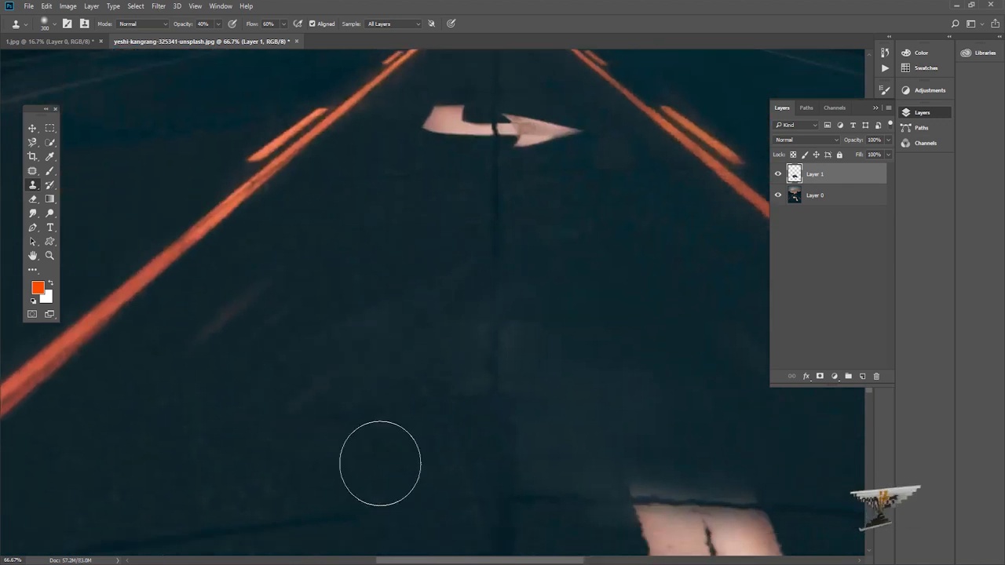
- Try cloning asphalt over the top edge of the remaining arrow stem
{"action": "scroll", "coordinate": [332, 291], "scroll_direction": "down", "scroll_amount": 4}
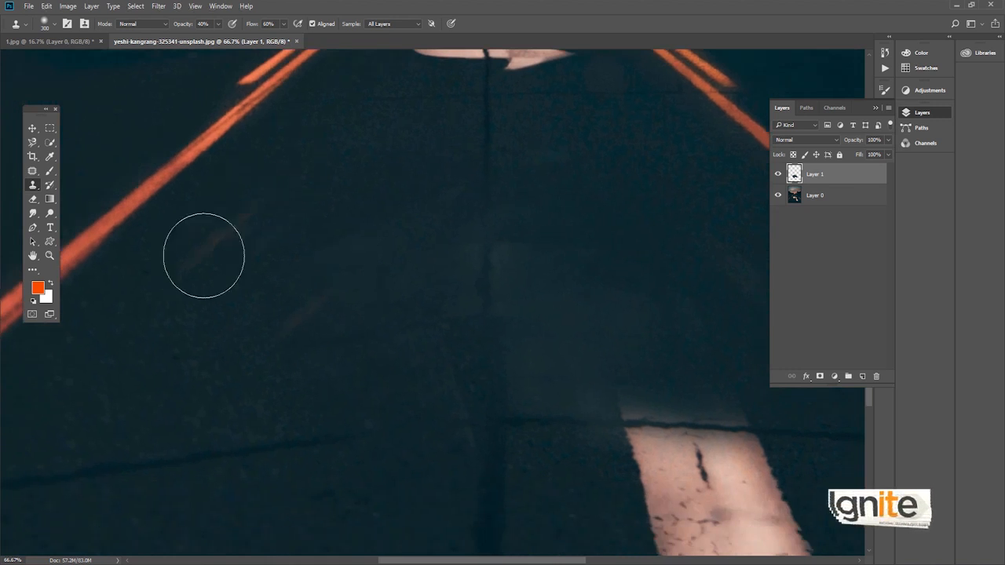
{"action": "left_click_drag", "start_coordinate": [450, 257], "coordinate": [240, 208]}
{"action": "scroll", "coordinate": [372, 208], "scroll_direction": "down", "scroll_amount": 3}
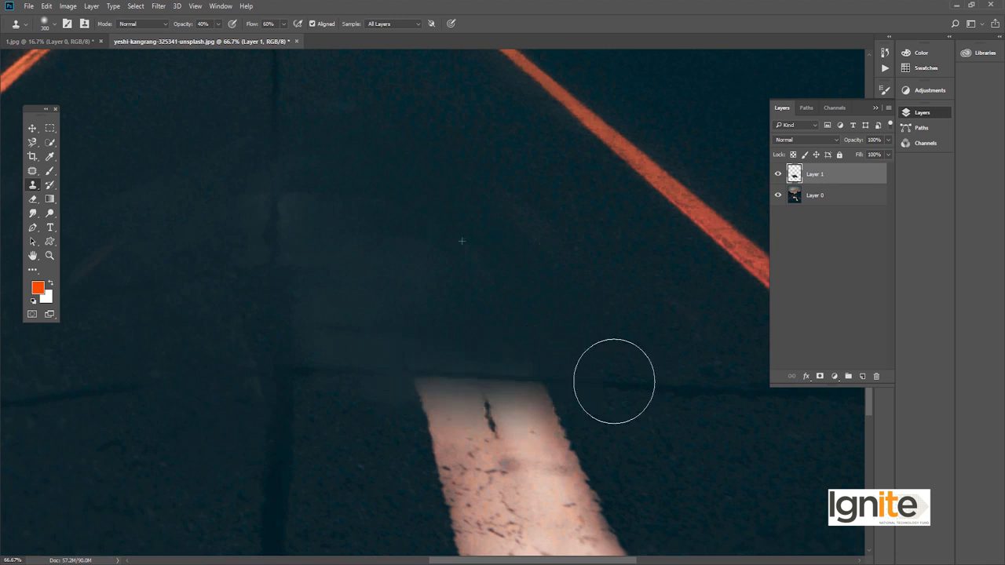
{"action": "left_click_drag", "start_coordinate": [613, 381], "coordinate": [569, 299]}
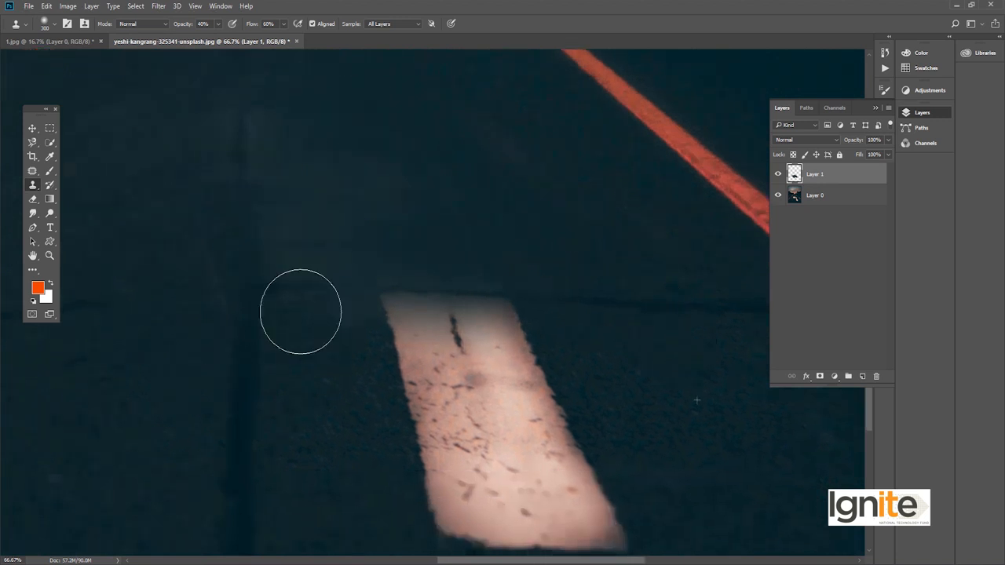
{"action": "left_click_drag", "start_coordinate": [300, 312], "coordinate": [473, 325]}
{"action": "key", "text": "ctrl+alt+z"}
{"action": "key", "text": "ctrl+alt+z"}
{"action": "key", "text": "ctrl+alt+z"}
{"action": "key", "text": "ctrl+alt+z"}
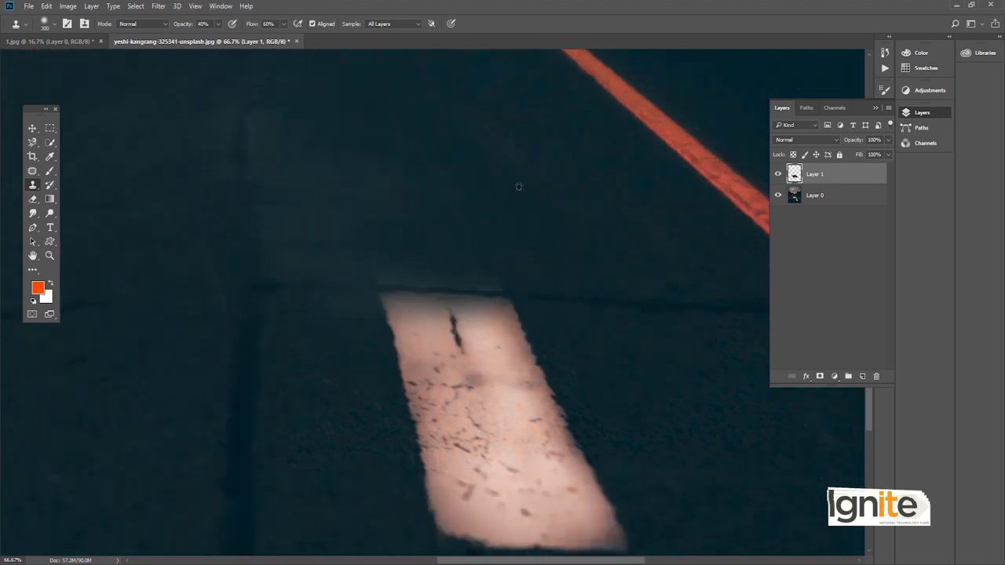
- Clone asphalt over the upper part of the remaining arrow stem and undo the misplaced strokes
{"action": "mouse_move", "coordinate": [494, 291]}
{"action": "left_mouse_down"}
{"action": "mouse_move", "coordinate": [479, 329]}
{"action": "mouse_move", "coordinate": [442, 300]}
{"action": "mouse_move", "coordinate": [377, 352]}
{"action": "mouse_move", "coordinate": [482, 354]}
{"action": "mouse_move", "coordinate": [518, 369]}
{"action": "left_mouse_up"}
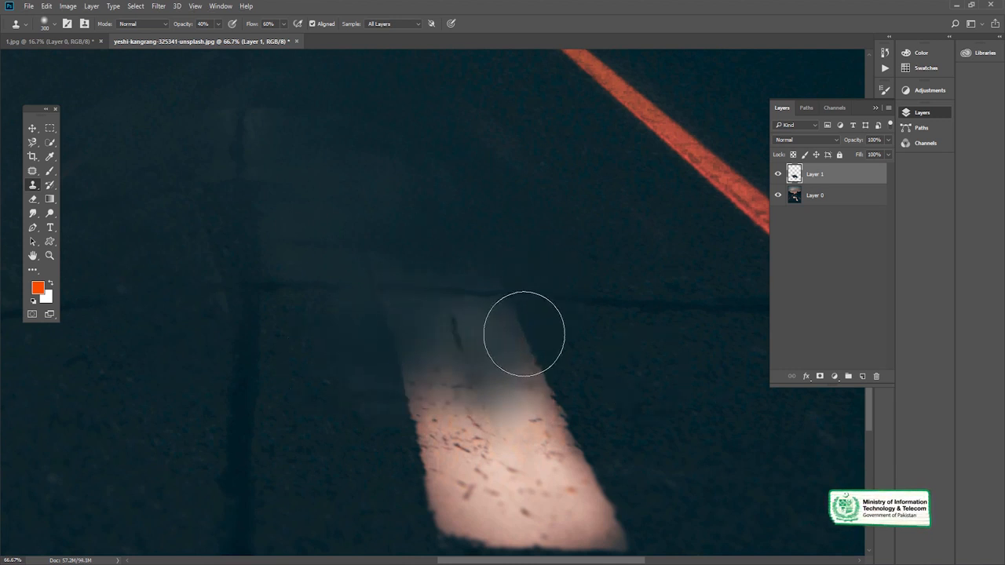
{"action": "key", "text": "ctrl+alt+z"}
{"action": "key", "text": "ctrl+alt+z"}
{"action": "key", "text": "ctrl+alt+z"}
{"action": "key", "text": "ctrl+alt+z"}
{"action": "key", "text": "ctrl+alt+z"}
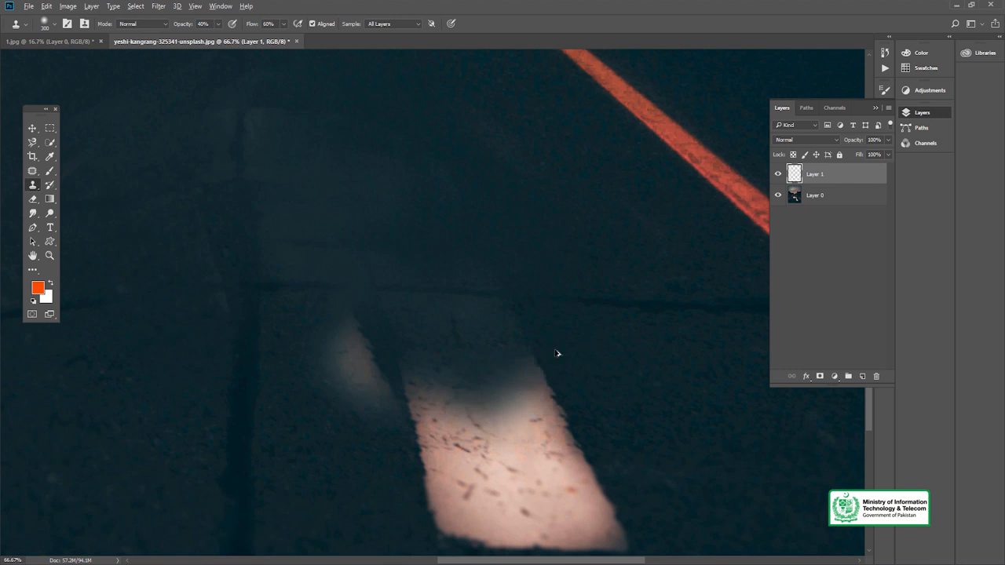
{"action": "key", "text": "ctrl+shift+z"}
{"action": "key", "text": "ctrl+shift+z"}
- Clone asphalt over the leftover barb fragment beside the stem, plus the top and left side of the remaining arrow stem
{"action": "left_click_drag", "start_coordinate": [406, 330], "coordinate": [307, 231]}
{"action": "key", "text": "z"}
{"action": "left_click", "coordinate": [553, 303], "text": "alt"}
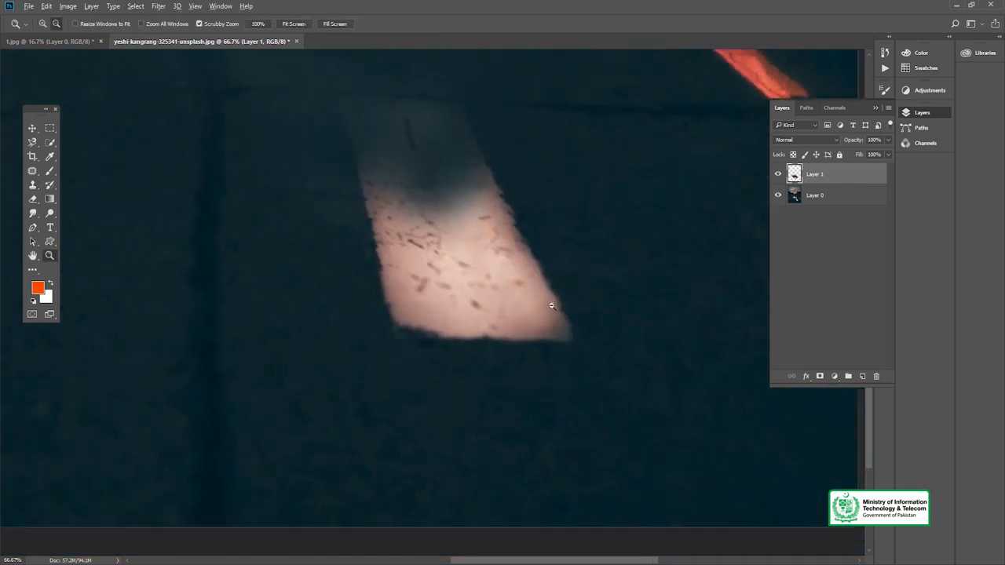
{"action": "left_click", "coordinate": [579, 350], "text": "alt"}
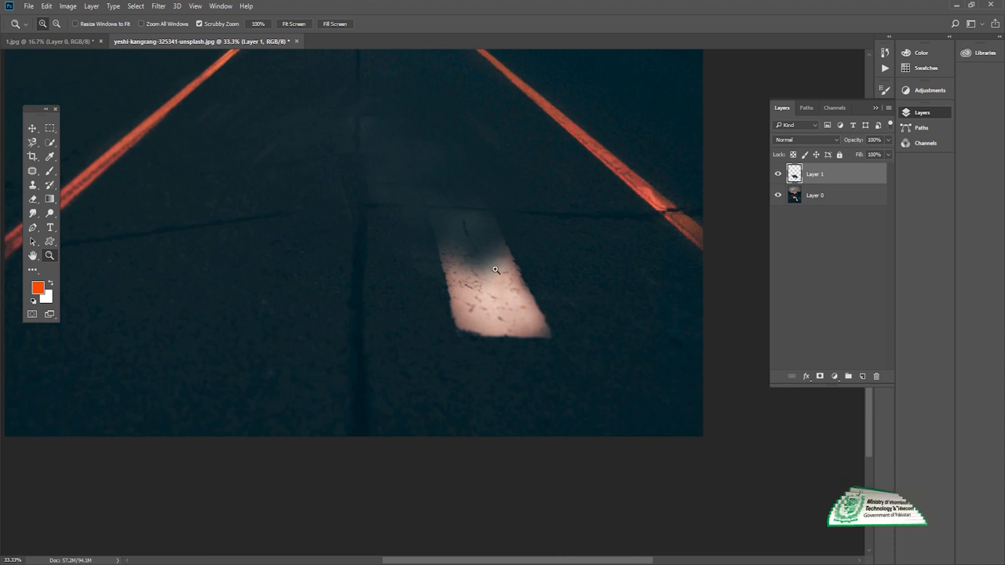
{"action": "left_click", "coordinate": [485, 231]}
{"action": "left_click", "coordinate": [491, 247]}
{"action": "key", "text": "v"}
{"action": "left_click_drag", "start_coordinate": [528, 259], "coordinate": [534, 262]}
{"action": "key", "text": "ctrl+minus"}
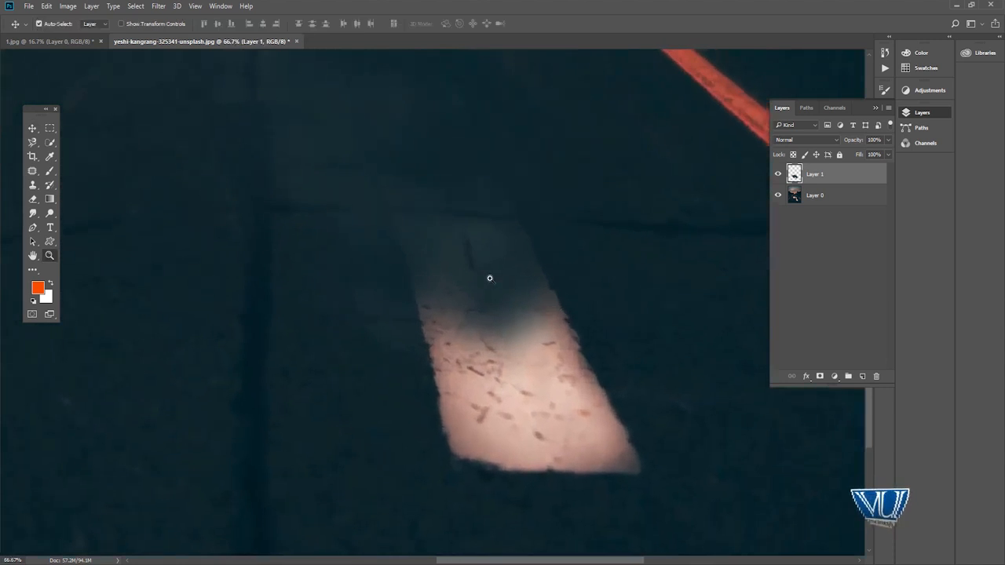
{"action": "key", "text": "s"}
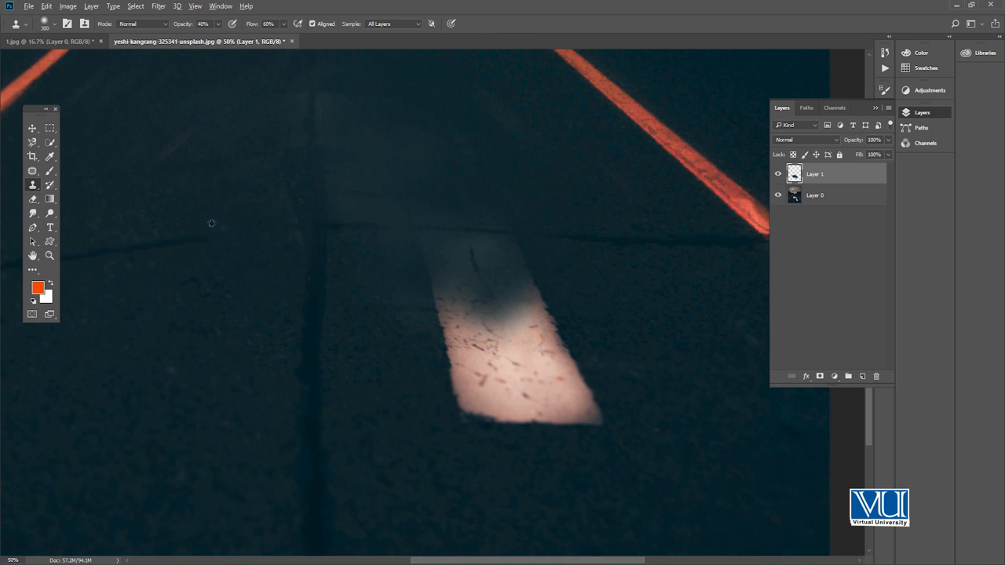
{"action": "mouse_move", "coordinate": [434, 239]}
{"action": "left_mouse_down"}
{"action": "mouse_move", "coordinate": [445, 375]}
{"action": "mouse_move", "coordinate": [430, 346]}
{"action": "mouse_move", "coordinate": [446, 393]}
{"action": "mouse_move", "coordinate": [435, 372]}
{"action": "mouse_move", "coordinate": [444, 392]}
{"action": "mouse_move", "coordinate": [431, 403]}
{"action": "mouse_move", "coordinate": [405, 384]}
{"action": "mouse_move", "coordinate": [450, 346]}
{"action": "mouse_move", "coordinate": [472, 394]}
{"action": "mouse_move", "coordinate": [480, 368]}
{"action": "mouse_move", "coordinate": [494, 401]}
{"action": "mouse_move", "coordinate": [554, 418]}
{"action": "left_mouse_up"}
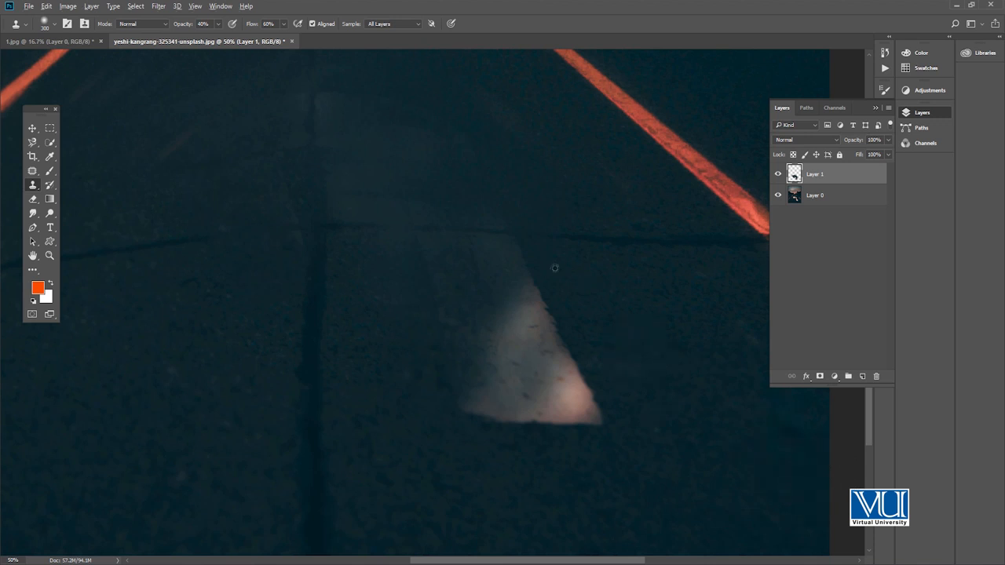
- Clone asphalt over the rest of the arrow stem's lower right part and blend the patchy retouched area
{"action": "mouse_move", "coordinate": [488, 337]}
{"action": "left_mouse_down"}
{"action": "mouse_move", "coordinate": [478, 374]}
{"action": "mouse_move", "coordinate": [512, 383]}
{"action": "mouse_move", "coordinate": [578, 370]}
{"action": "mouse_move", "coordinate": [590, 423]}
{"action": "mouse_move", "coordinate": [525, 414]}
{"action": "mouse_move", "coordinate": [510, 389]}
{"action": "mouse_move", "coordinate": [604, 375]}
{"action": "mouse_move", "coordinate": [552, 353]}
{"action": "left_mouse_up"}
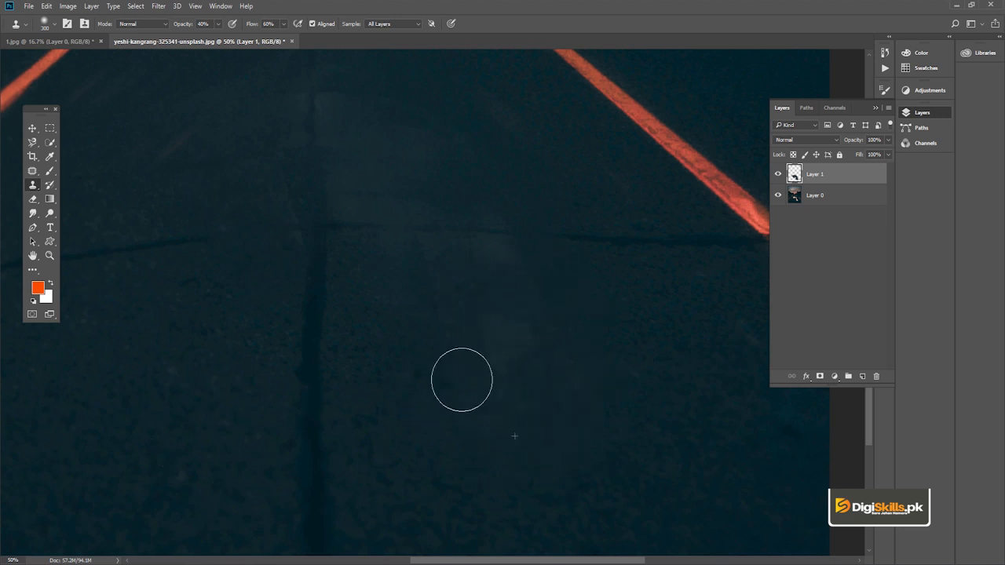
{"action": "left_click_drag", "start_coordinate": [522, 275], "coordinate": [582, 376]}
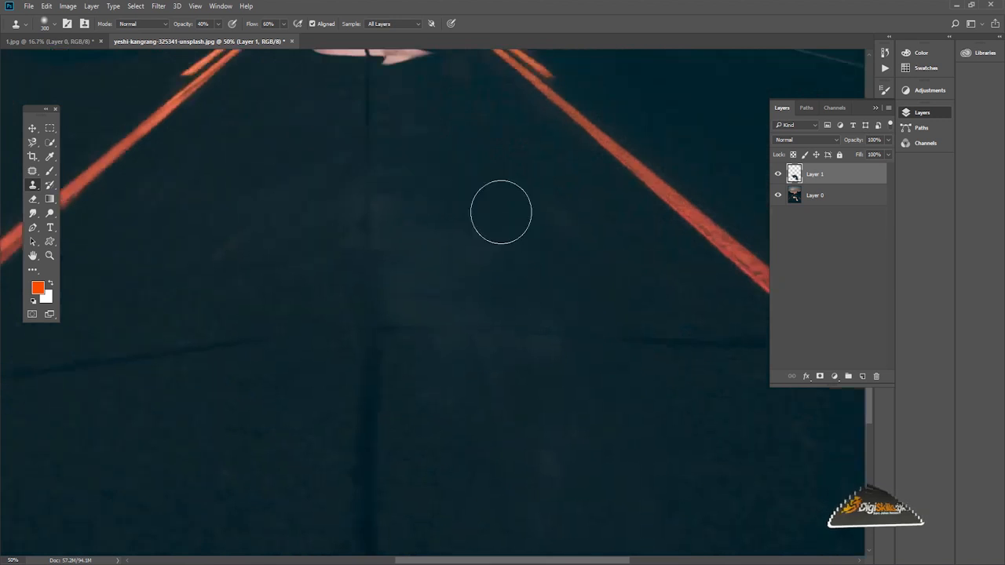
{"action": "left_click", "coordinate": [480, 229]}
- Compare the whole road photo before and after retouching by hiding Layer 1 and showing it again
{"action": "key", "text": "z"}
{"action": "left_click", "coordinate": [375, 287], "text": "alt"}
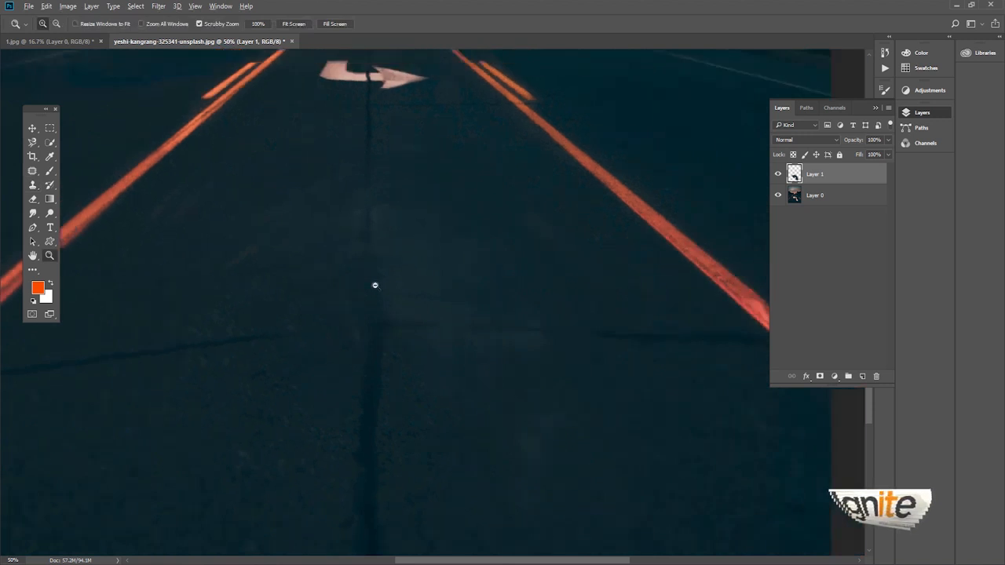
{"action": "left_click", "coordinate": [374, 292], "text": "alt"}
{"action": "left_click", "coordinate": [378, 306], "text": "alt"}
{"action": "left_click", "coordinate": [447, 426]}
{"action": "key", "text": "v"}
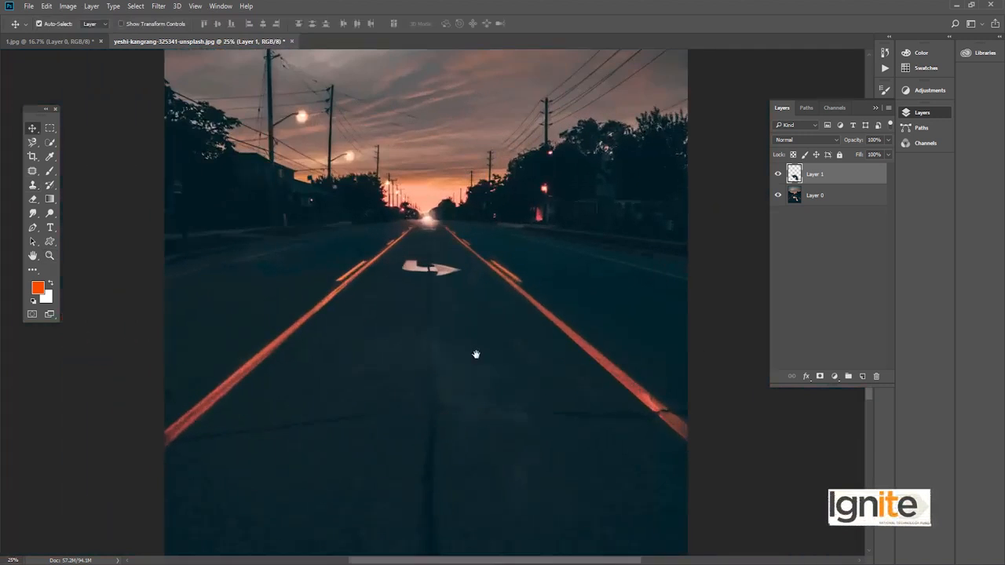
{"action": "left_click_drag", "start_coordinate": [476, 354], "coordinate": [471, 303]}
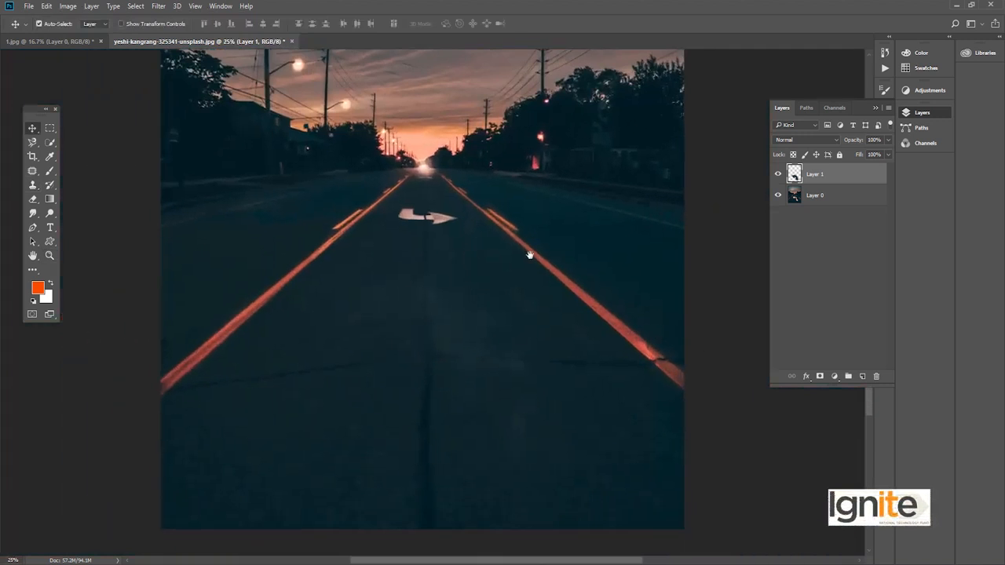
{"action": "left_click", "coordinate": [777, 174]}
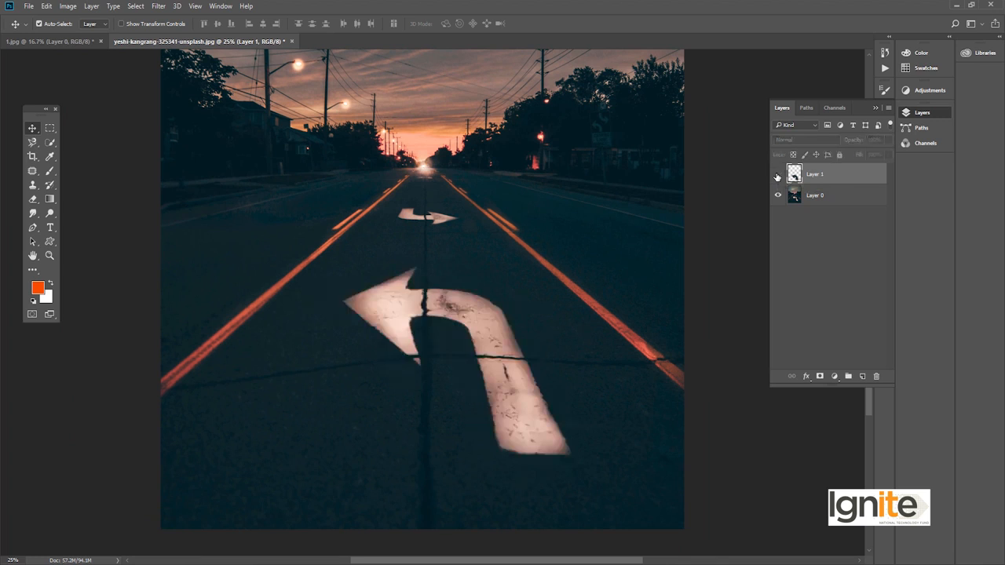
{"action": "left_click", "coordinate": [797, 192]}
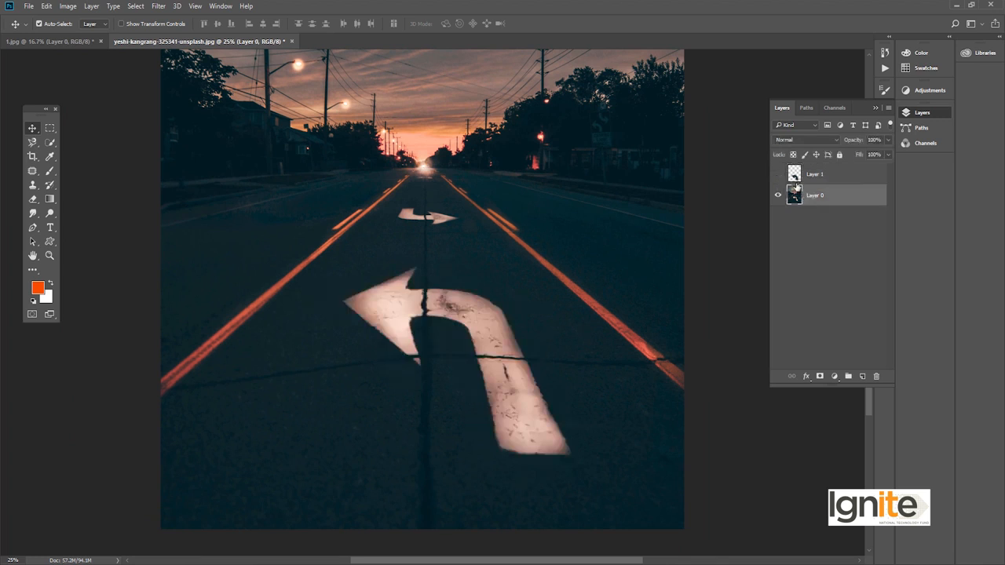
{"action": "left_click", "coordinate": [802, 175]}
{"action": "left_click", "coordinate": [778, 174]}
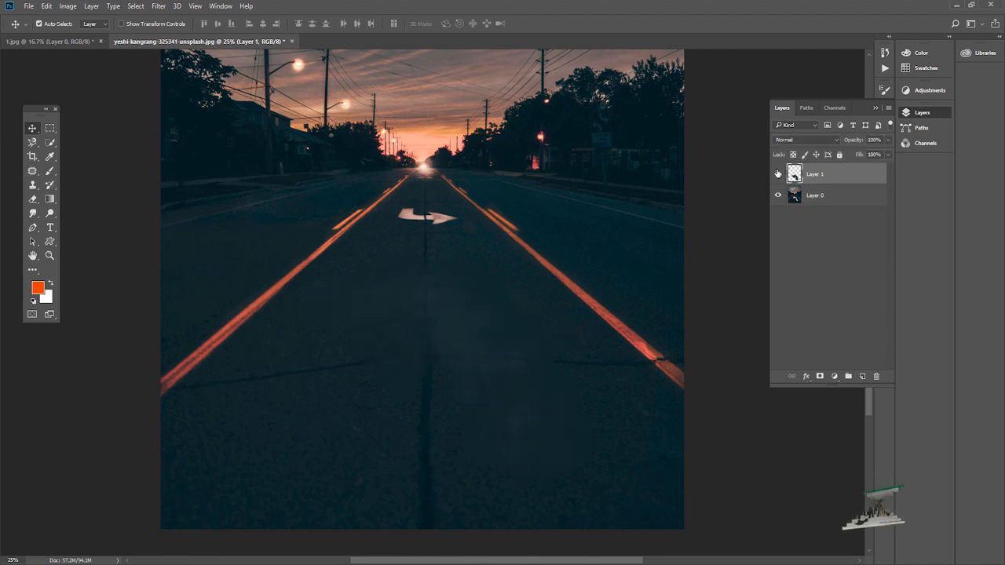
{"action": "key", "text": "ctrl"}
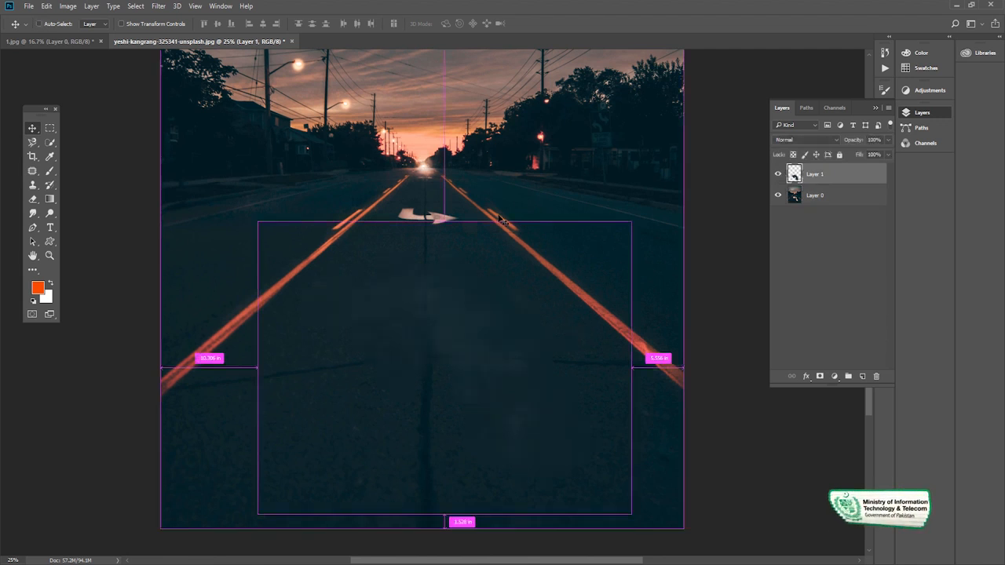
{"action": "key", "text": "ctrl+shift+s"}
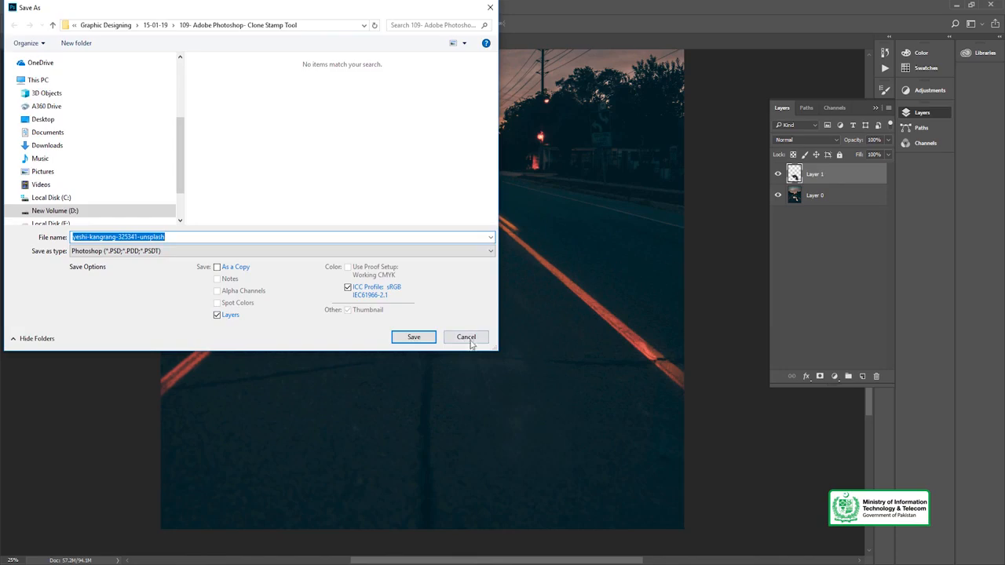
{"action": "left_click", "coordinate": [470, 340]}
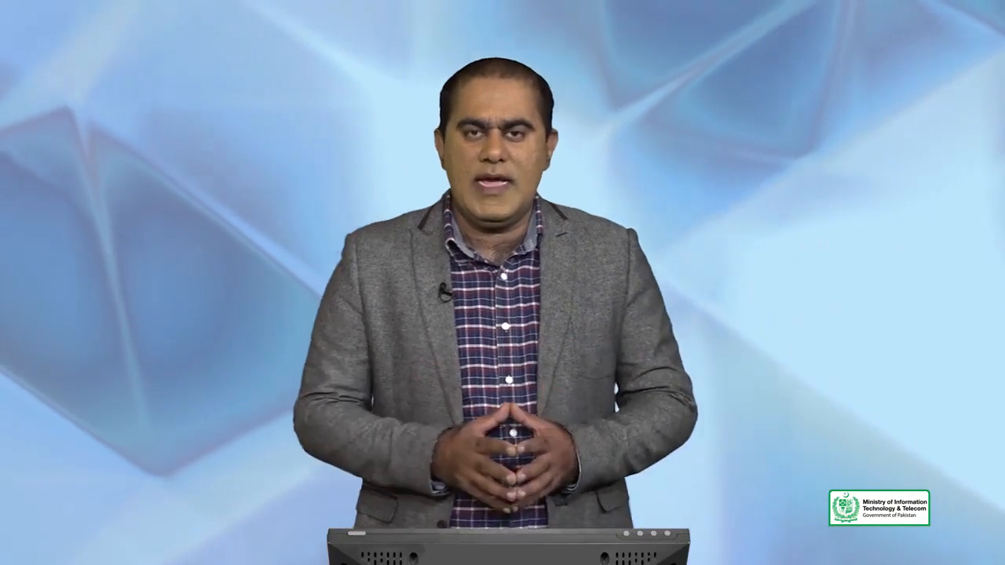